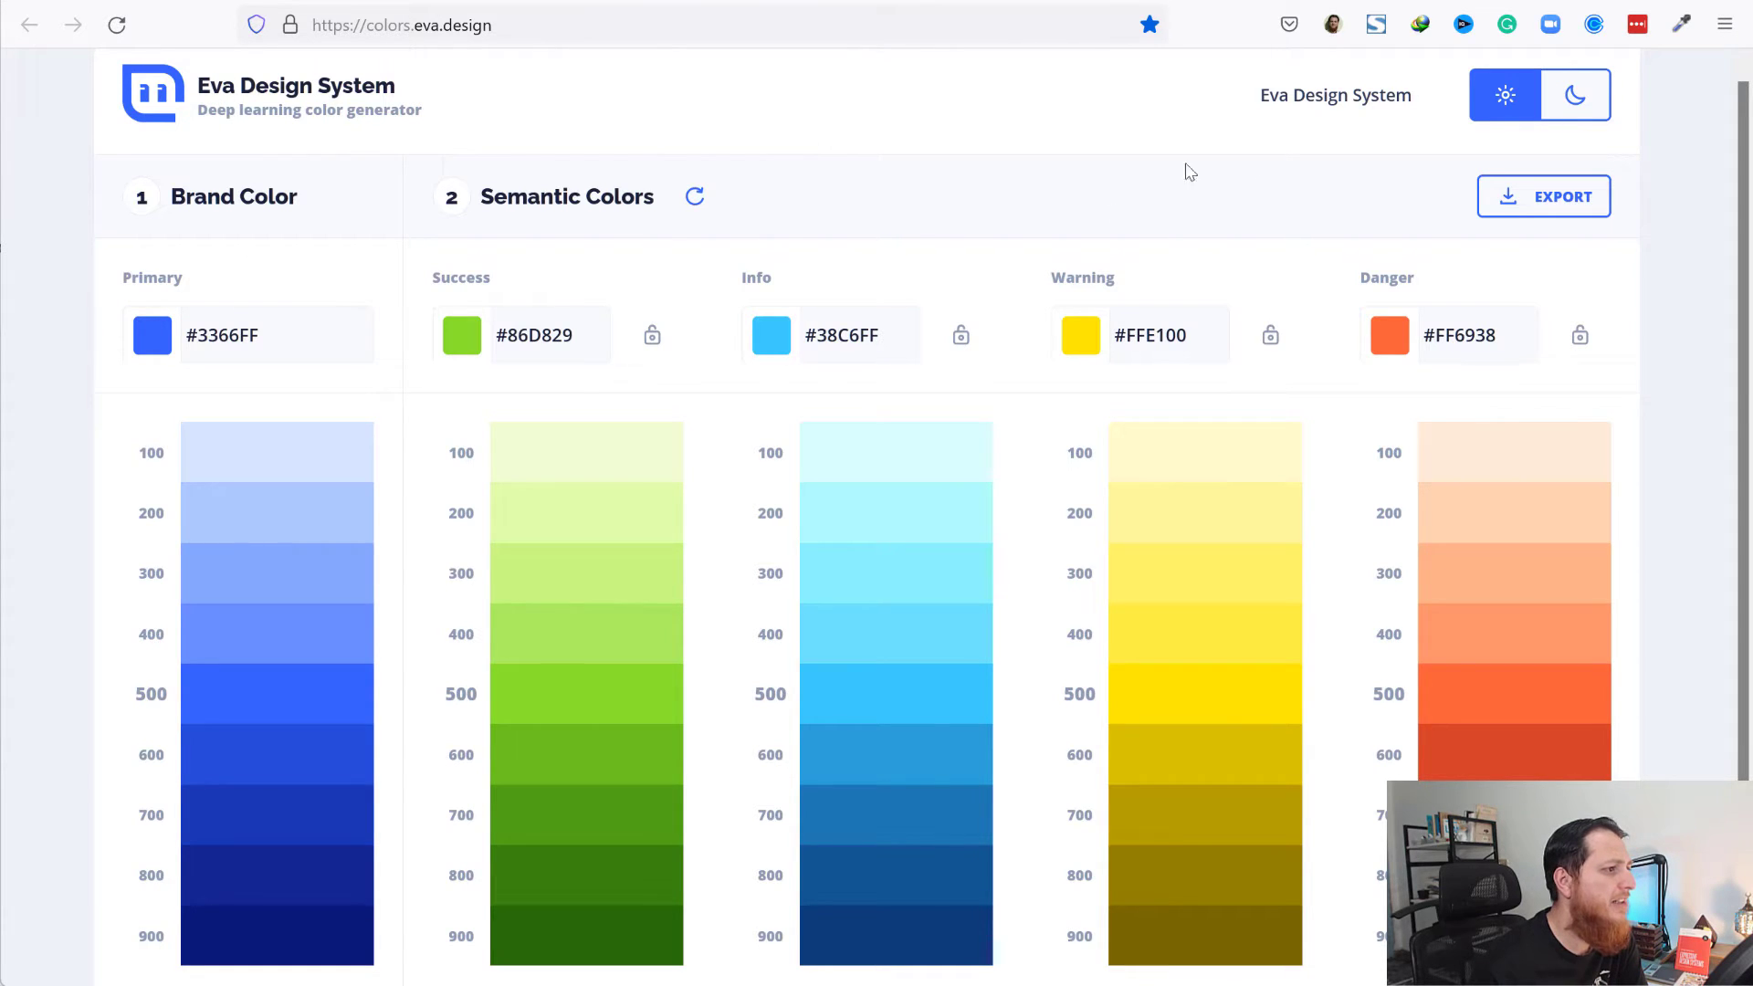
# - Preview the dark theme, switch back to light, then set the primary colour to teal #1E99BA
pyautogui.click(1572, 108)
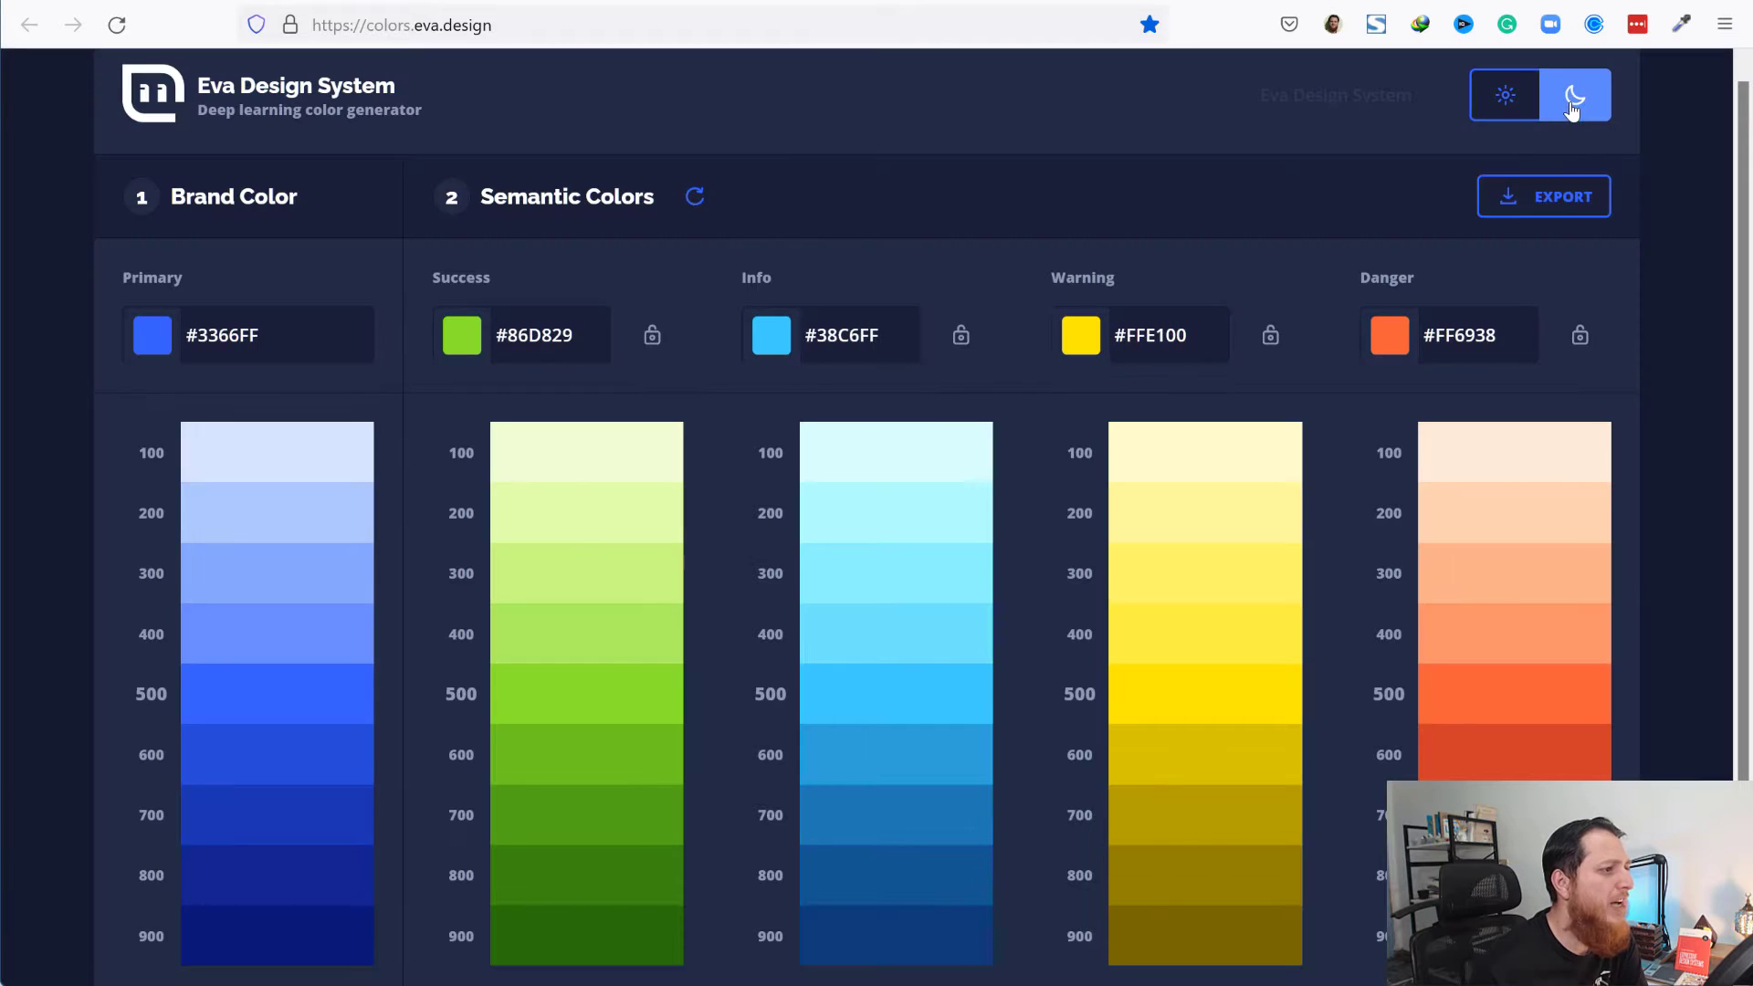
pyautogui.click(1504, 102)
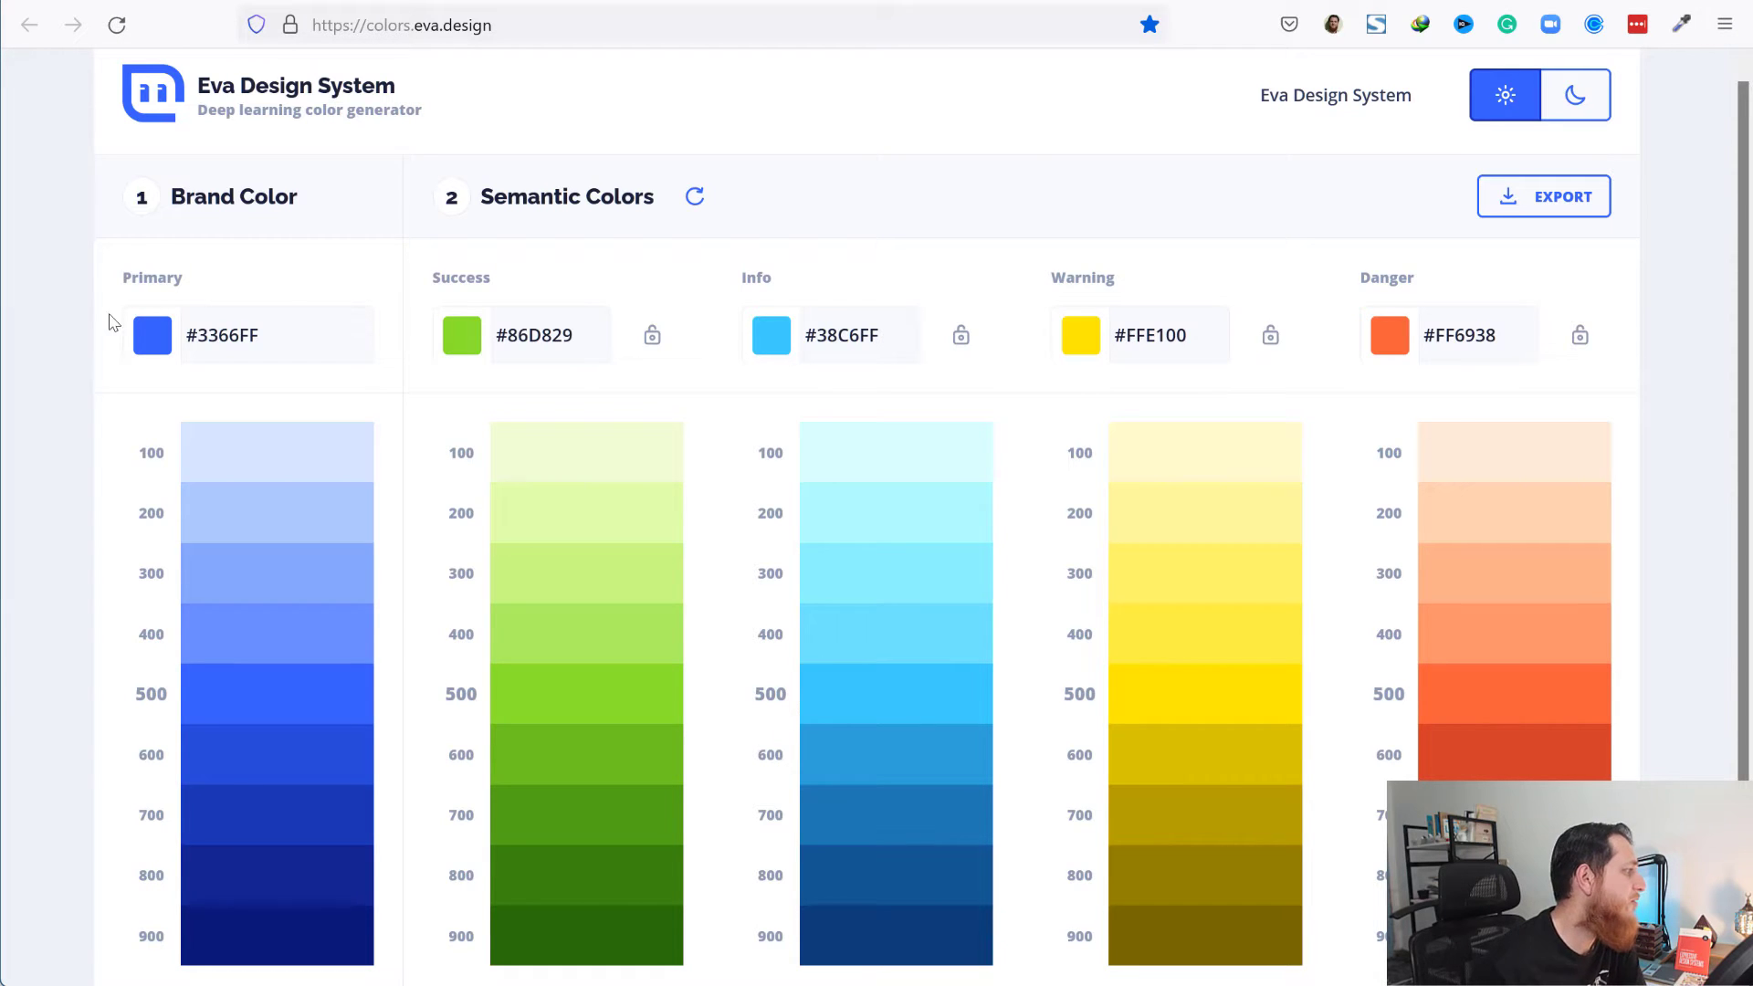
pyautogui.click(153, 339)
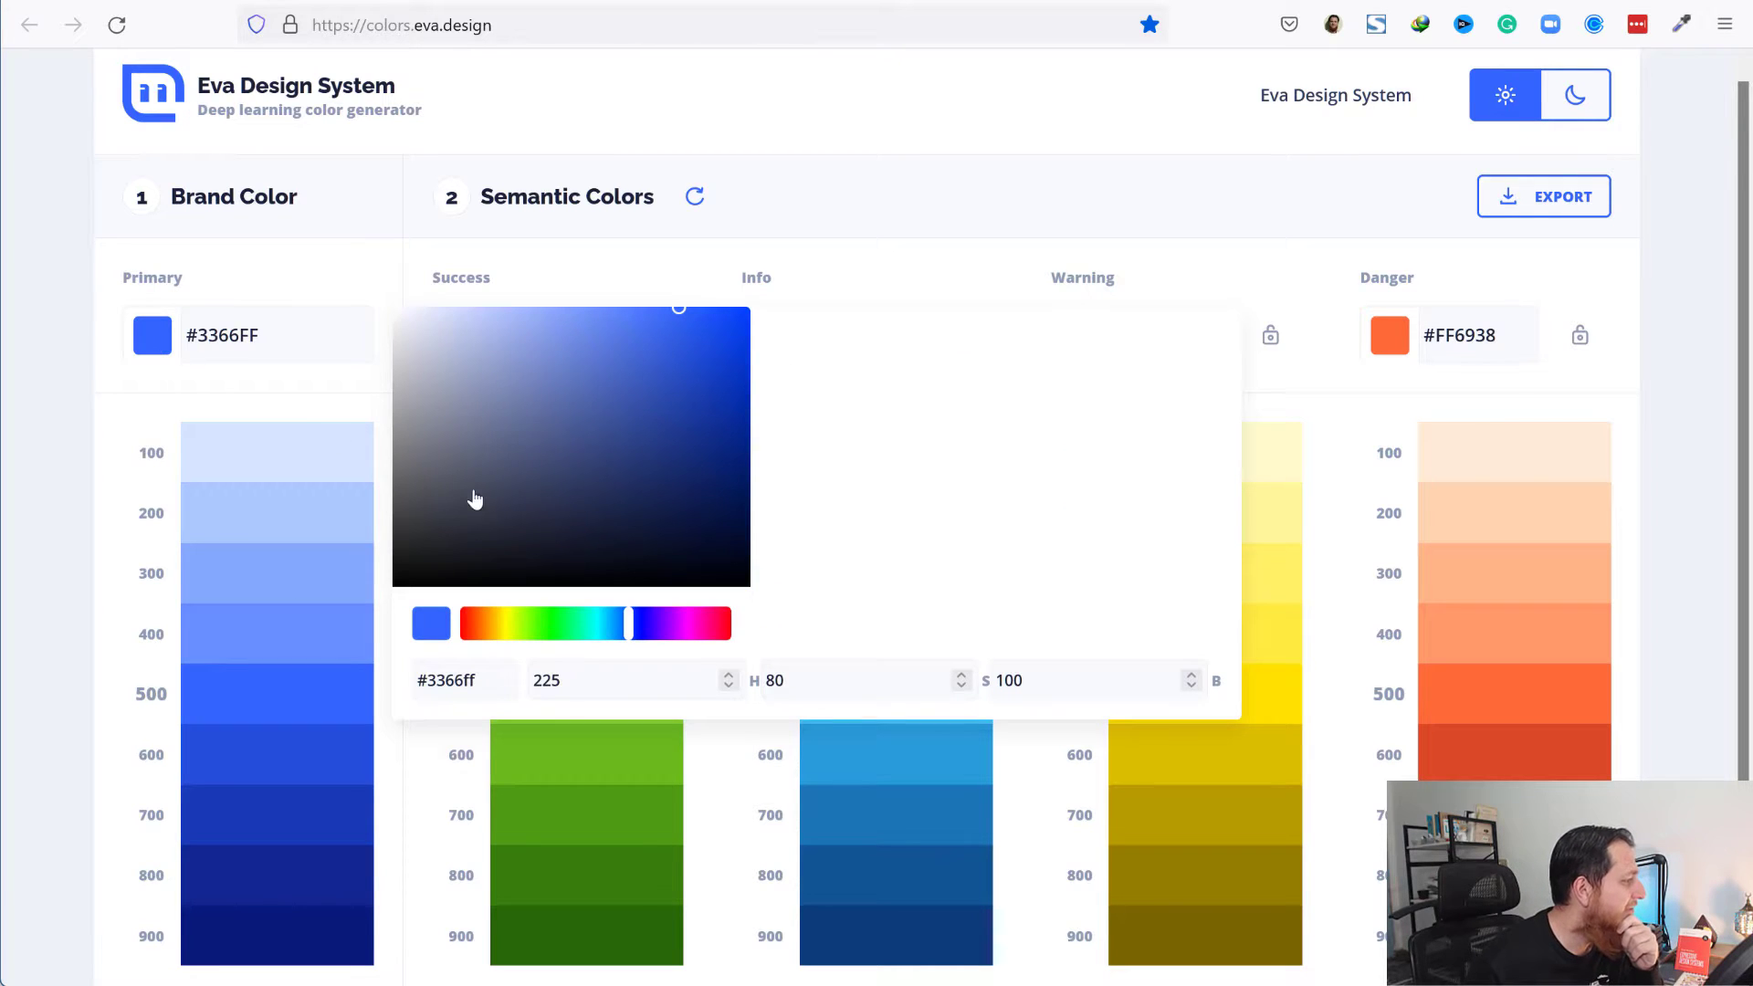
pyautogui.moveTo(614, 623); pyautogui.dragTo(606, 626)
pyautogui.moveTo(666, 411); pyautogui.dragTo(690, 382)
pyautogui.click(40, 334)
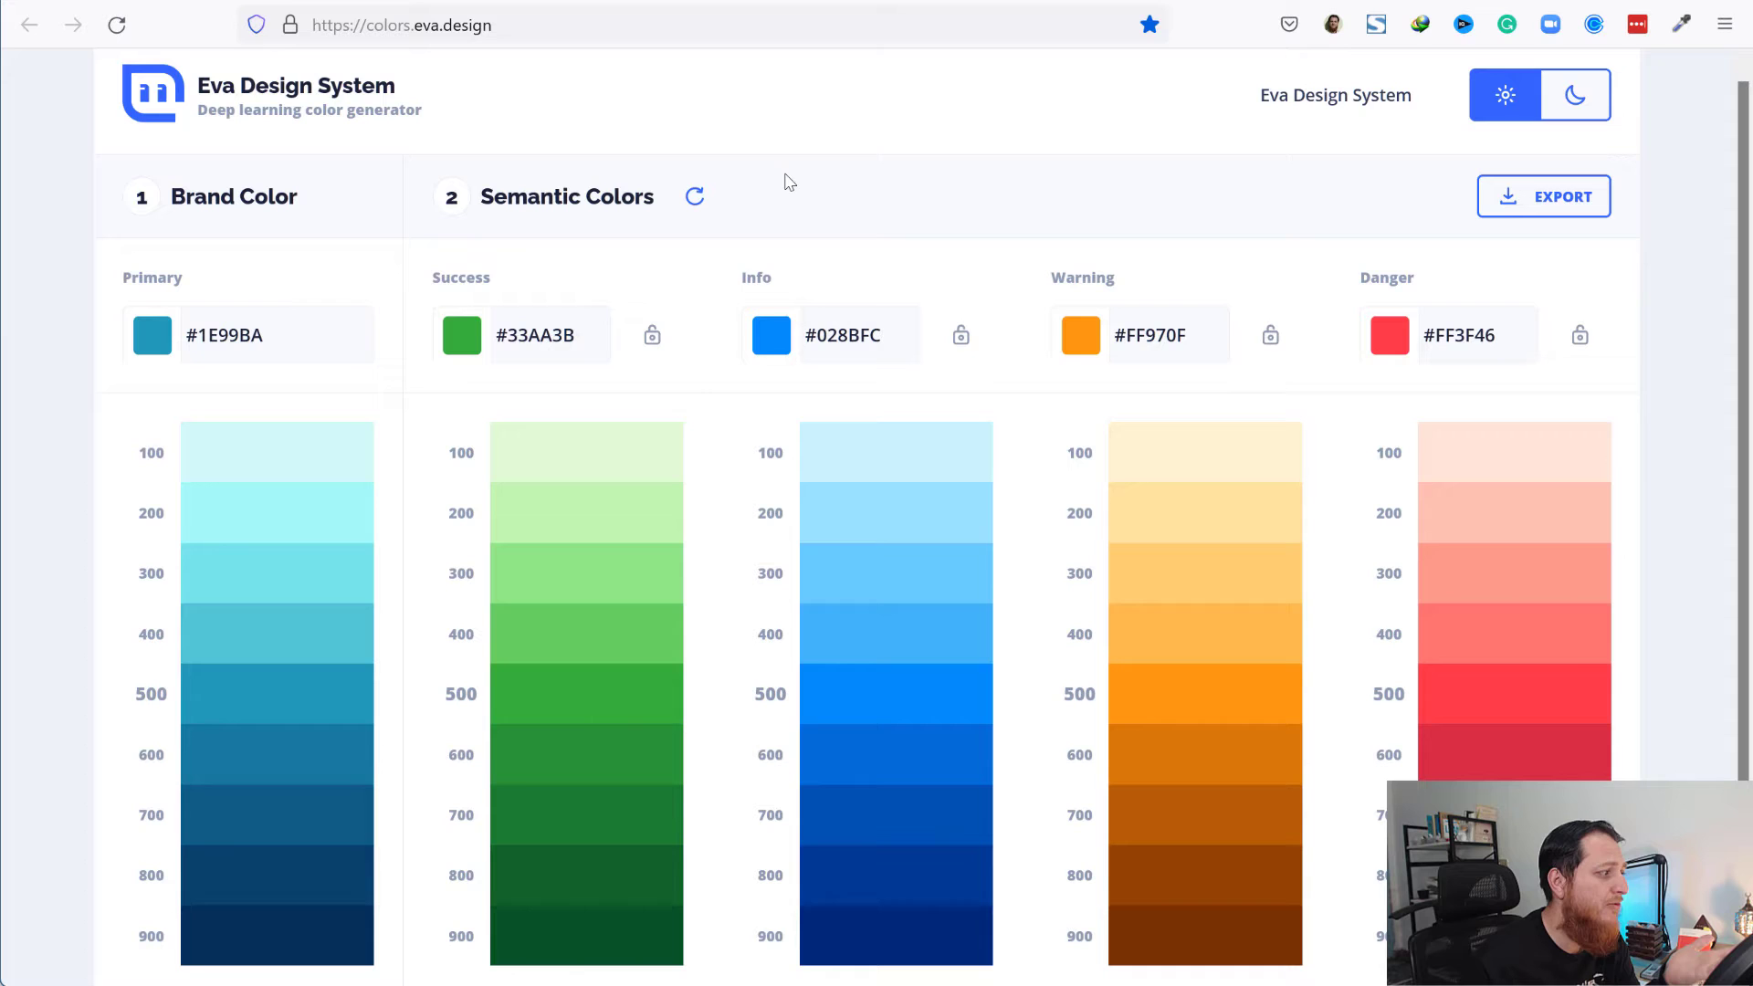
pyautogui.click(598, 333)
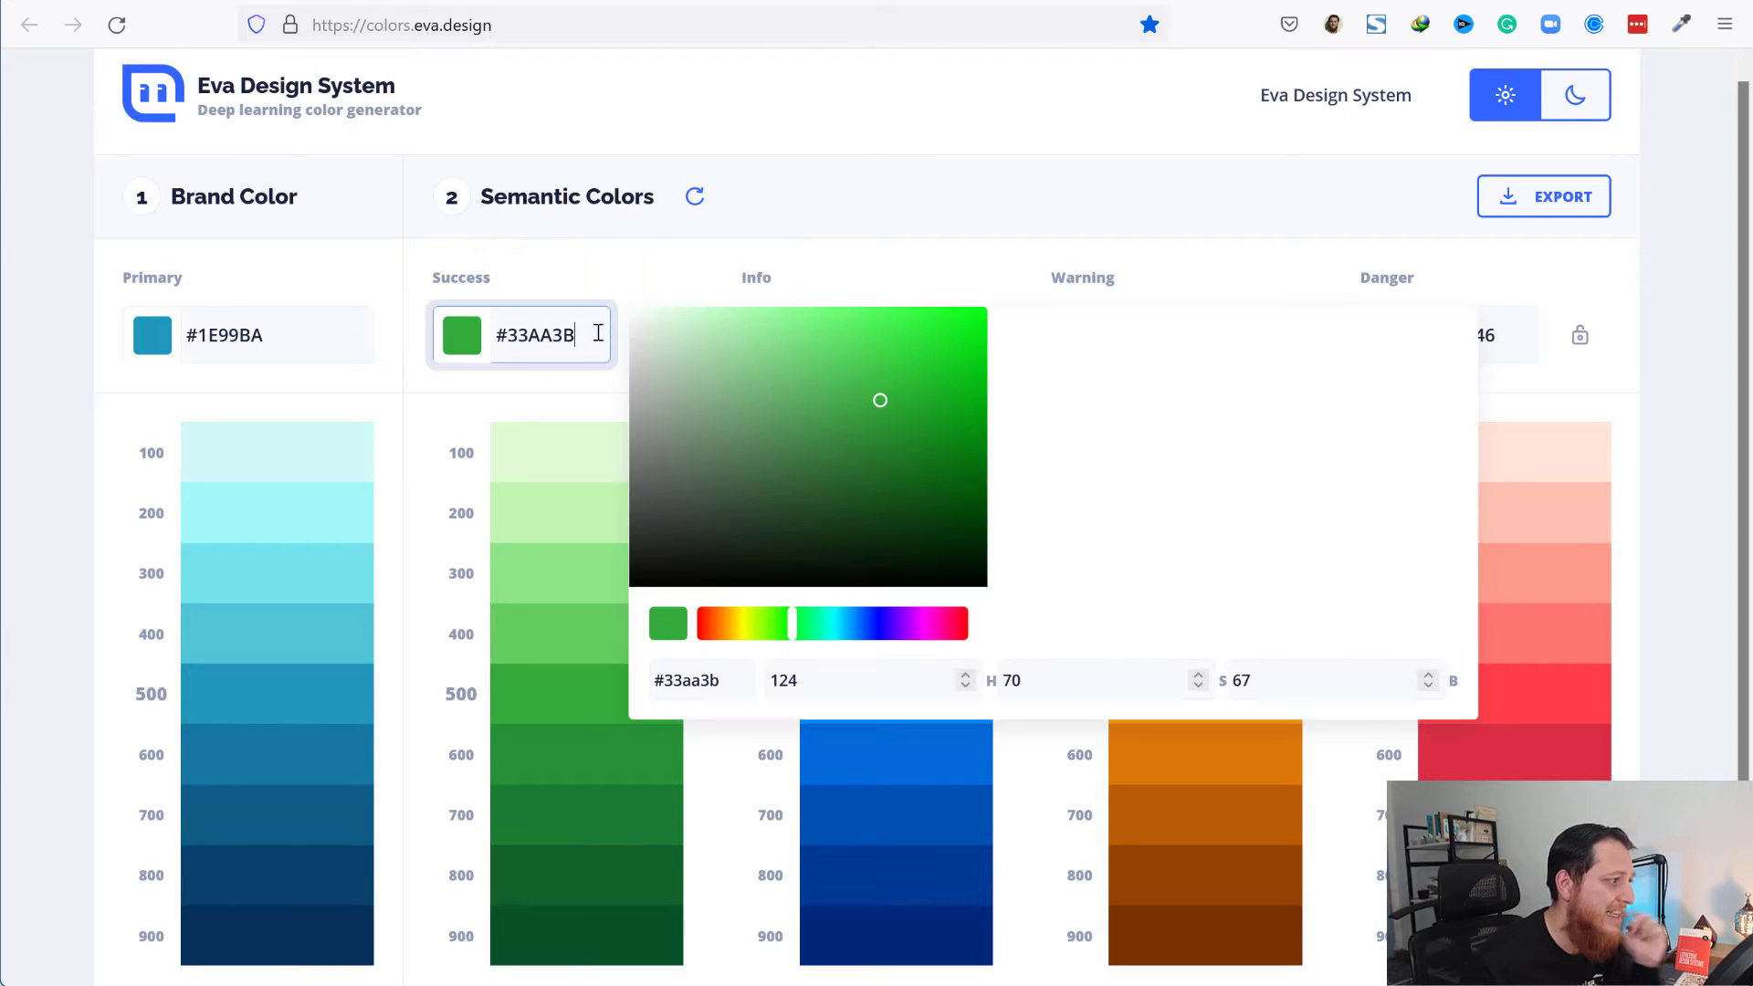
pyautogui.click(917, 219)
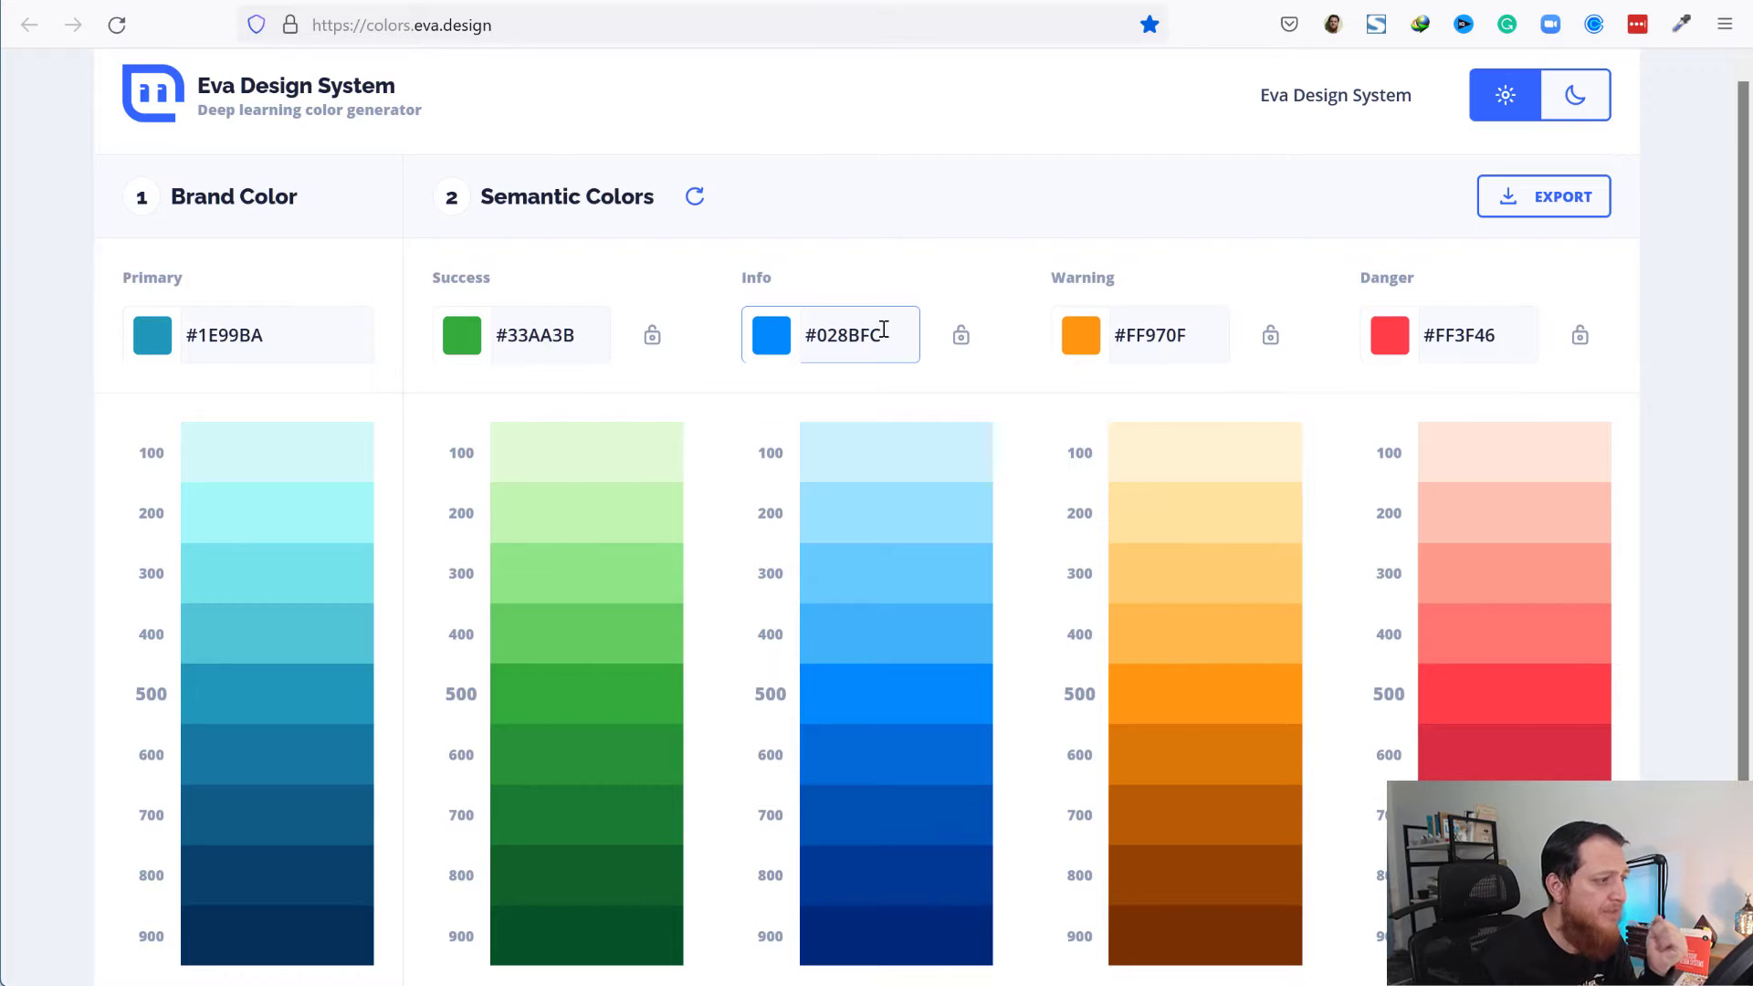
pyautogui.click(1194, 337)
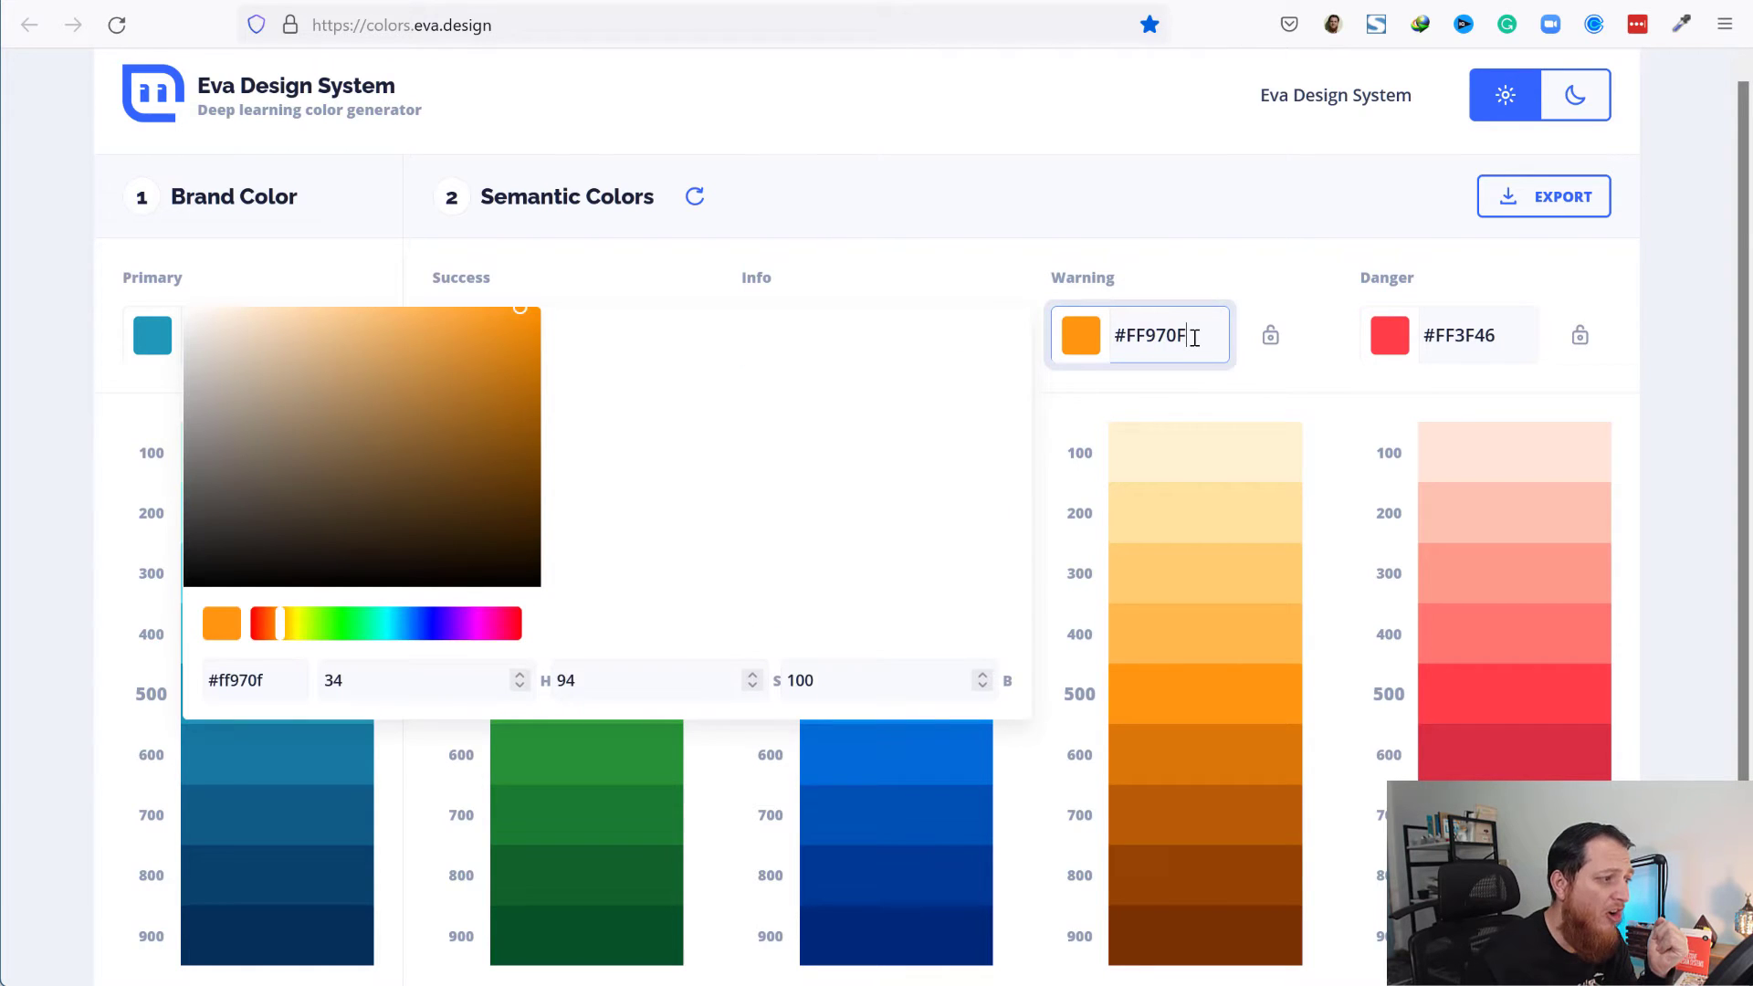
pyautogui.click(1514, 334)
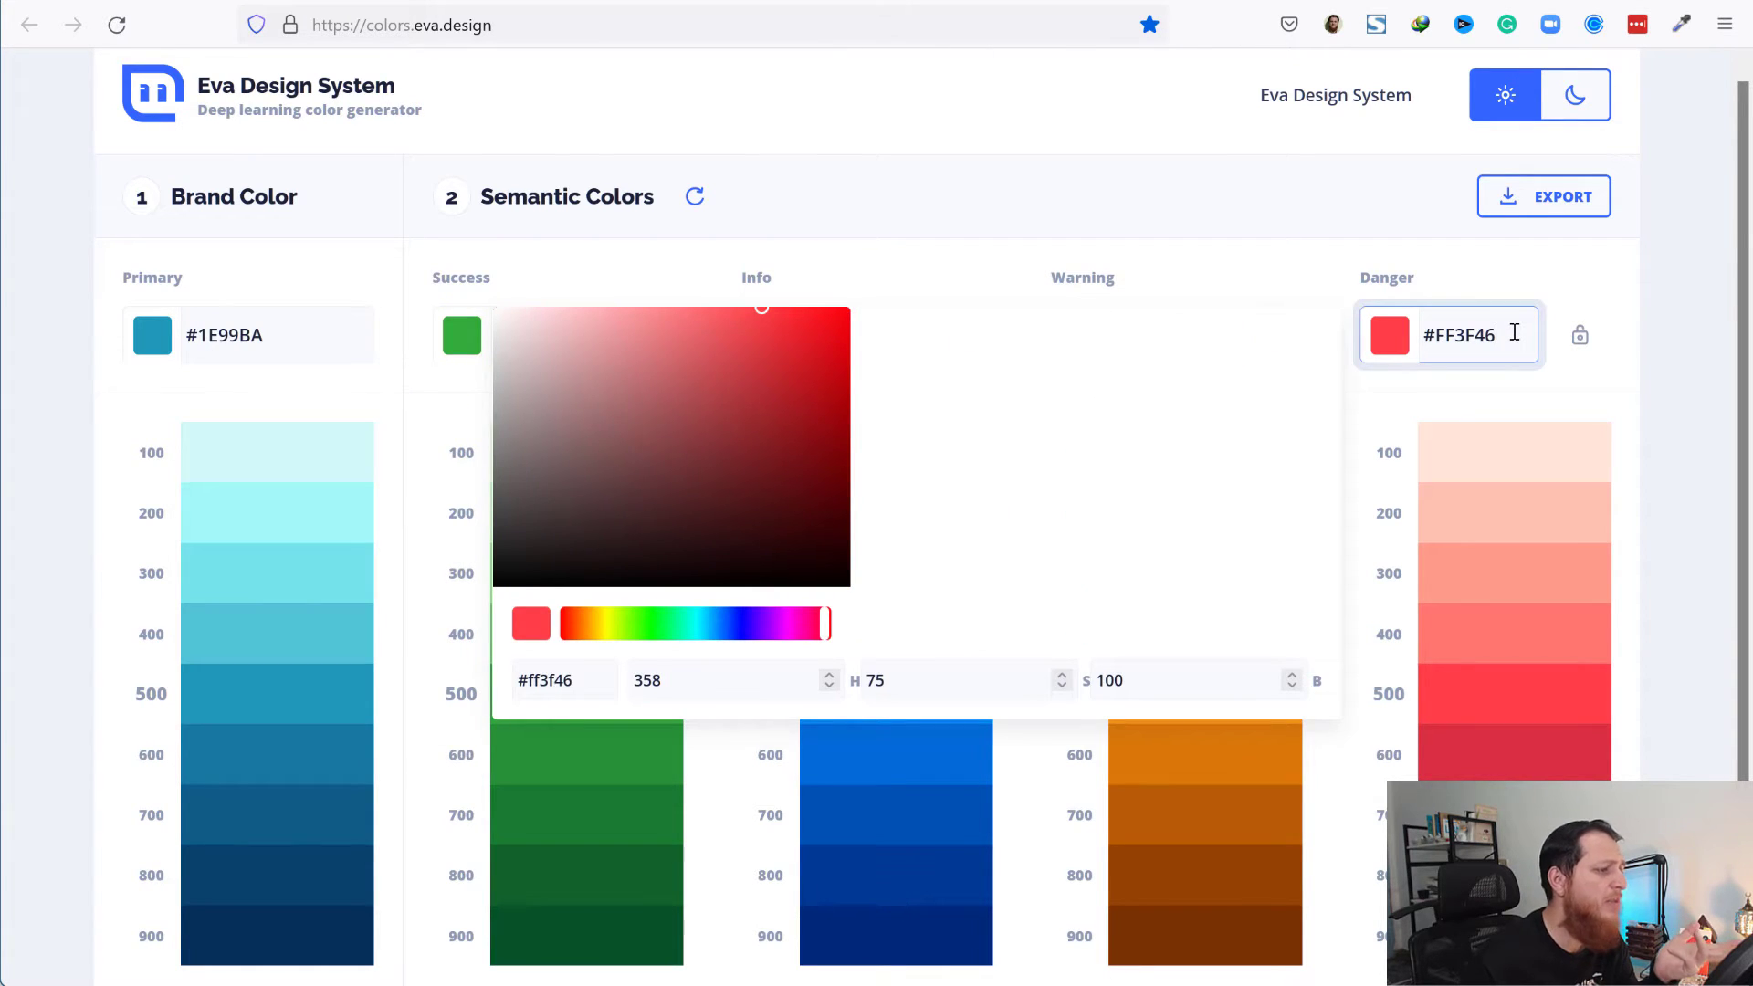
pyautogui.click(1400, 204)
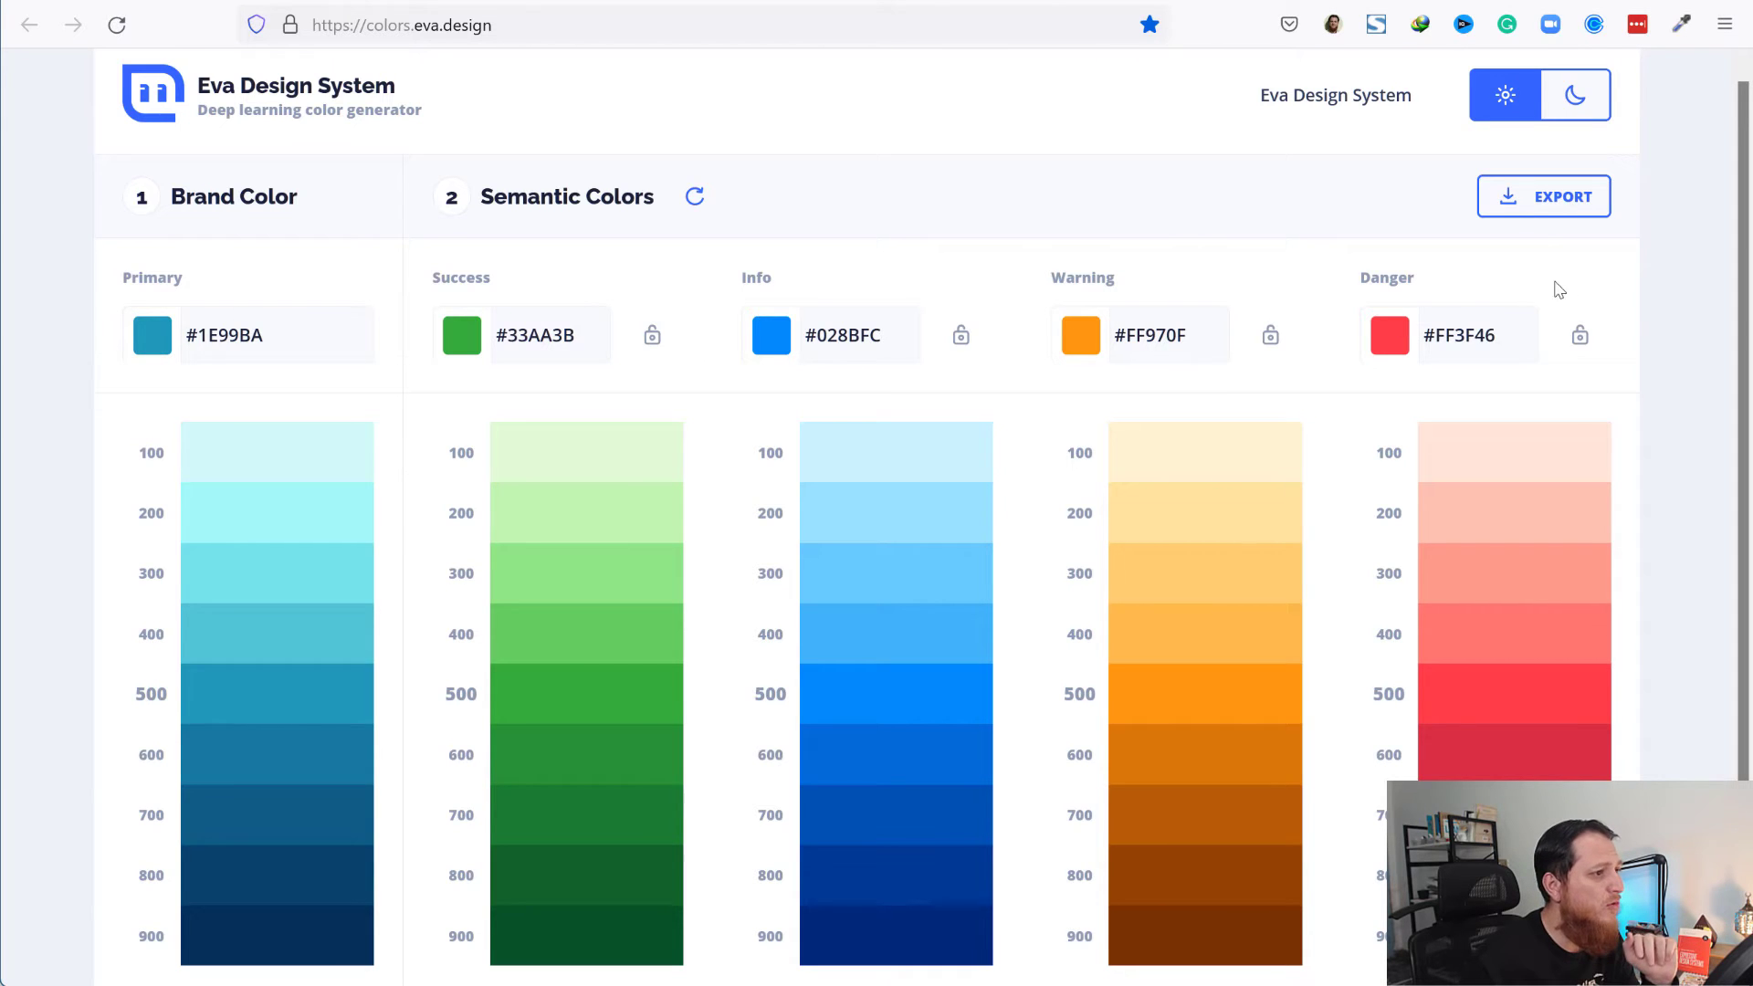
# - Regenerate semantic colours until Success #1EB544, Info #0090FF, Warning #FF9011 and Danger #FF3236
pyautogui.click(1572, 211)
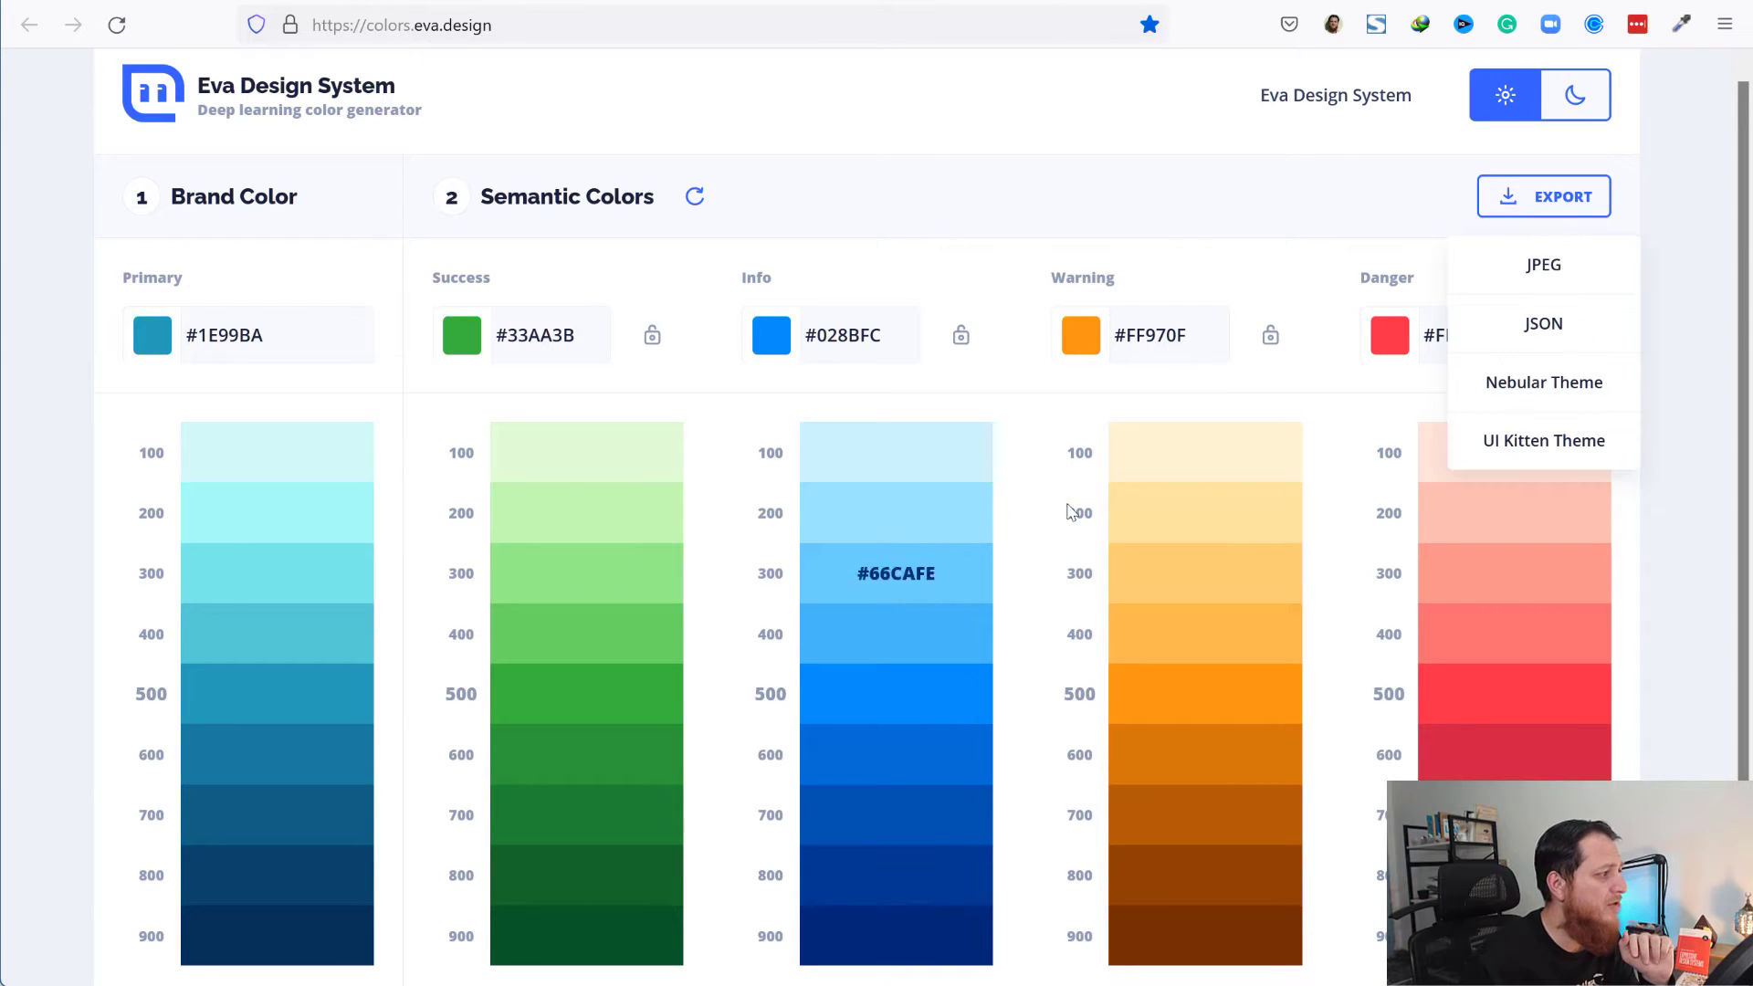
pyautogui.click(694, 199)
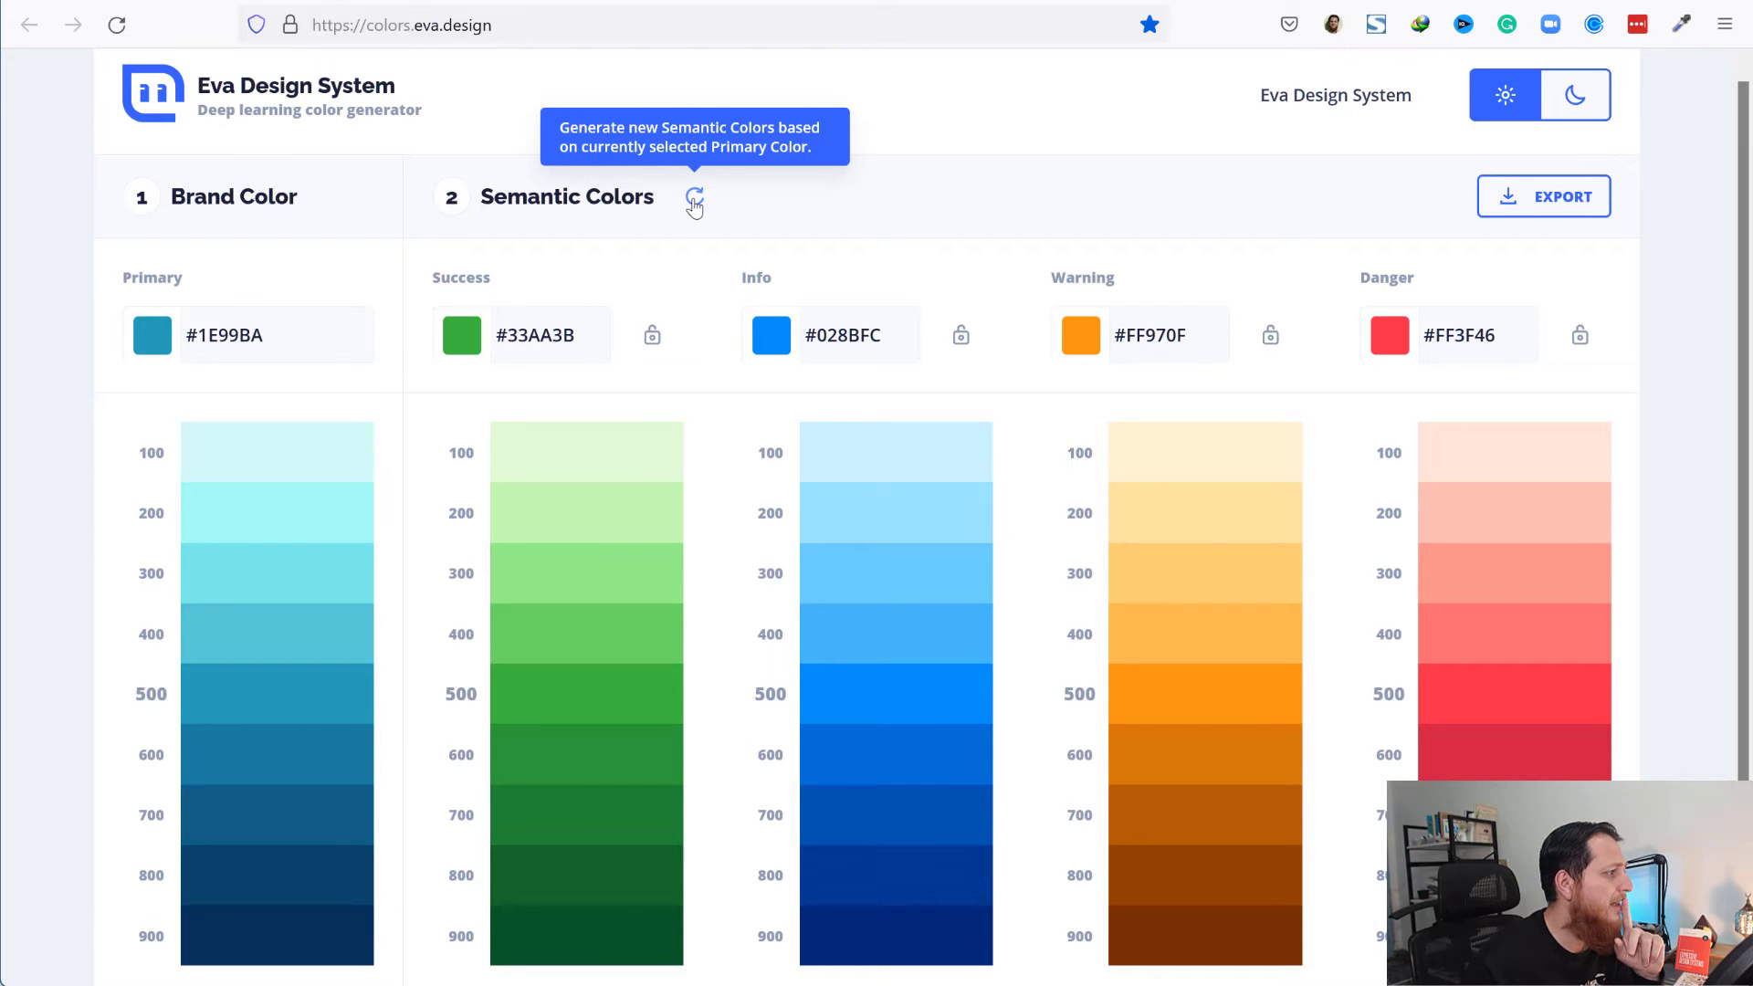
pyautogui.click(694, 203)
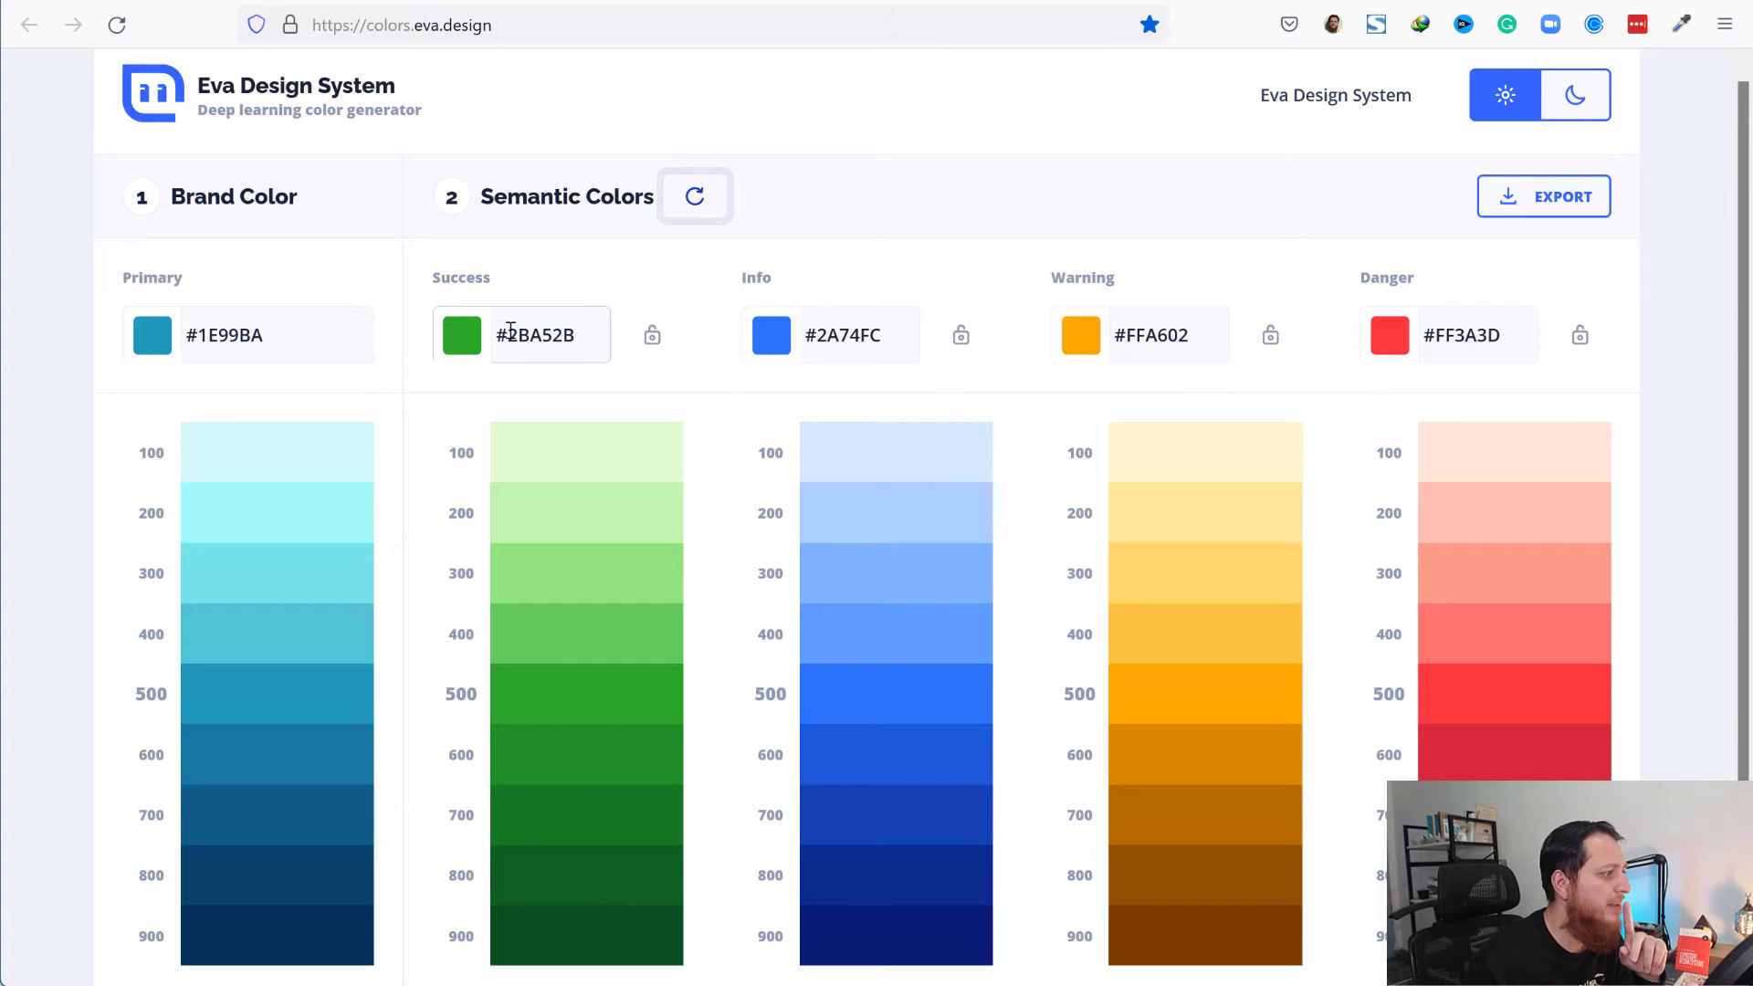
pyautogui.click(694, 196)
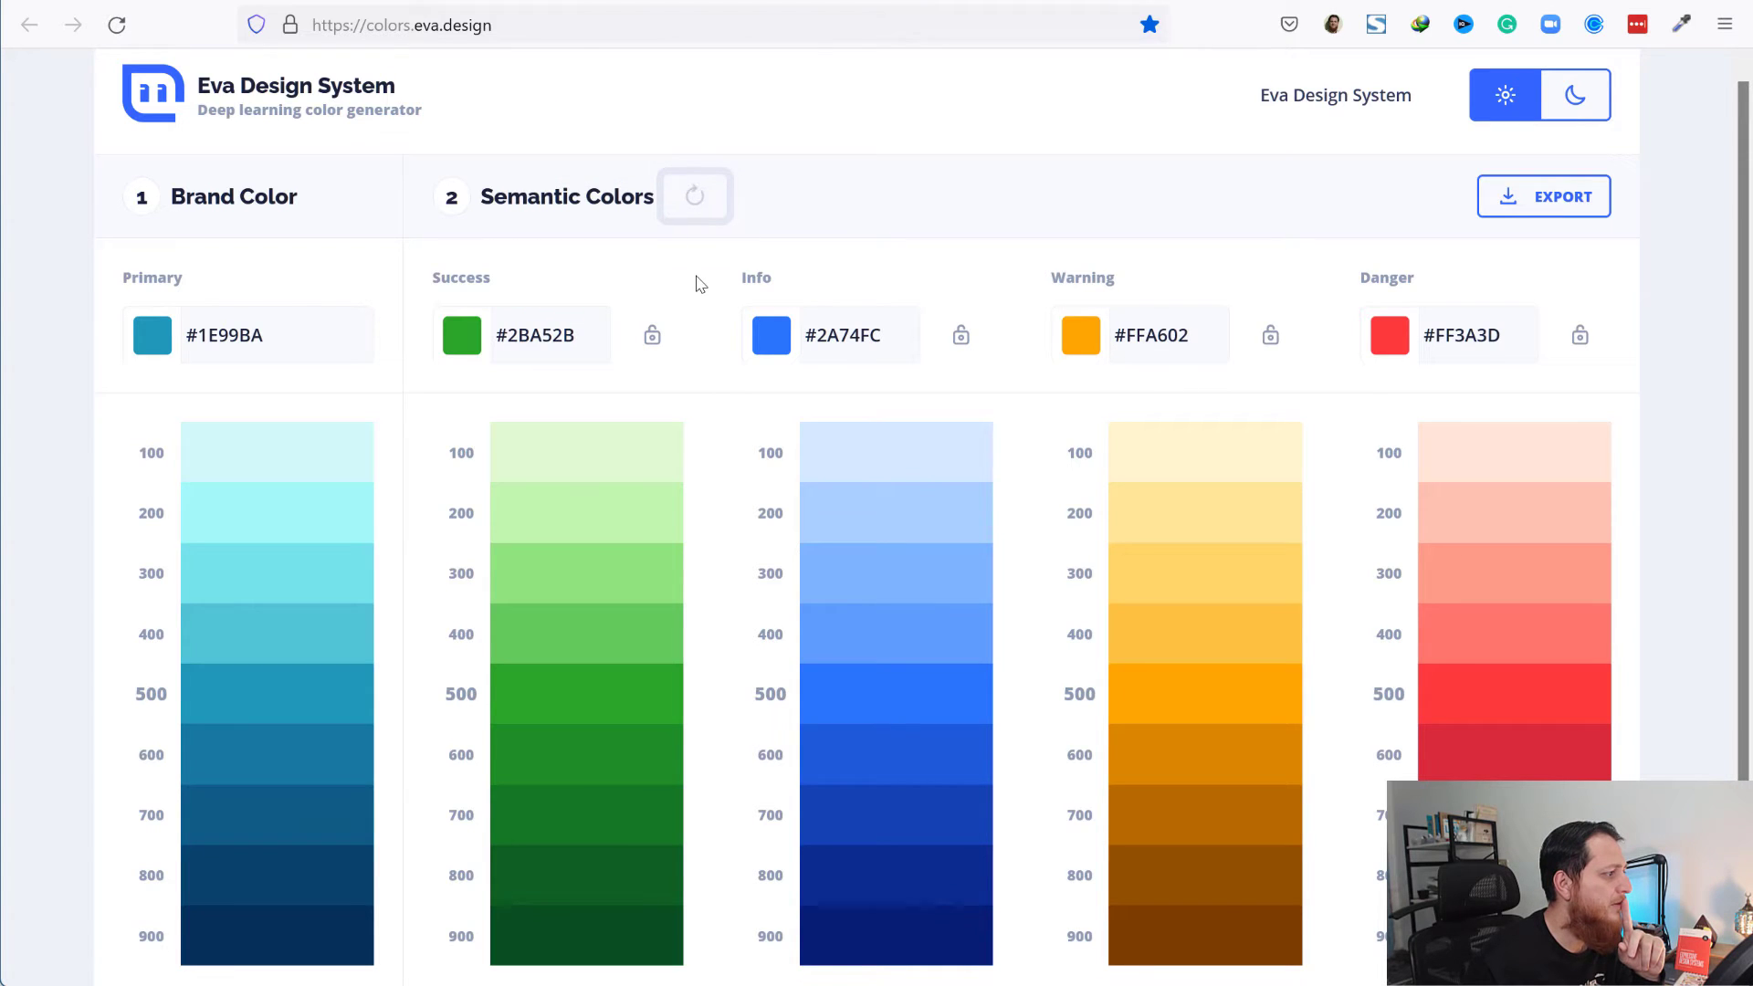
pyautogui.click(701, 202)
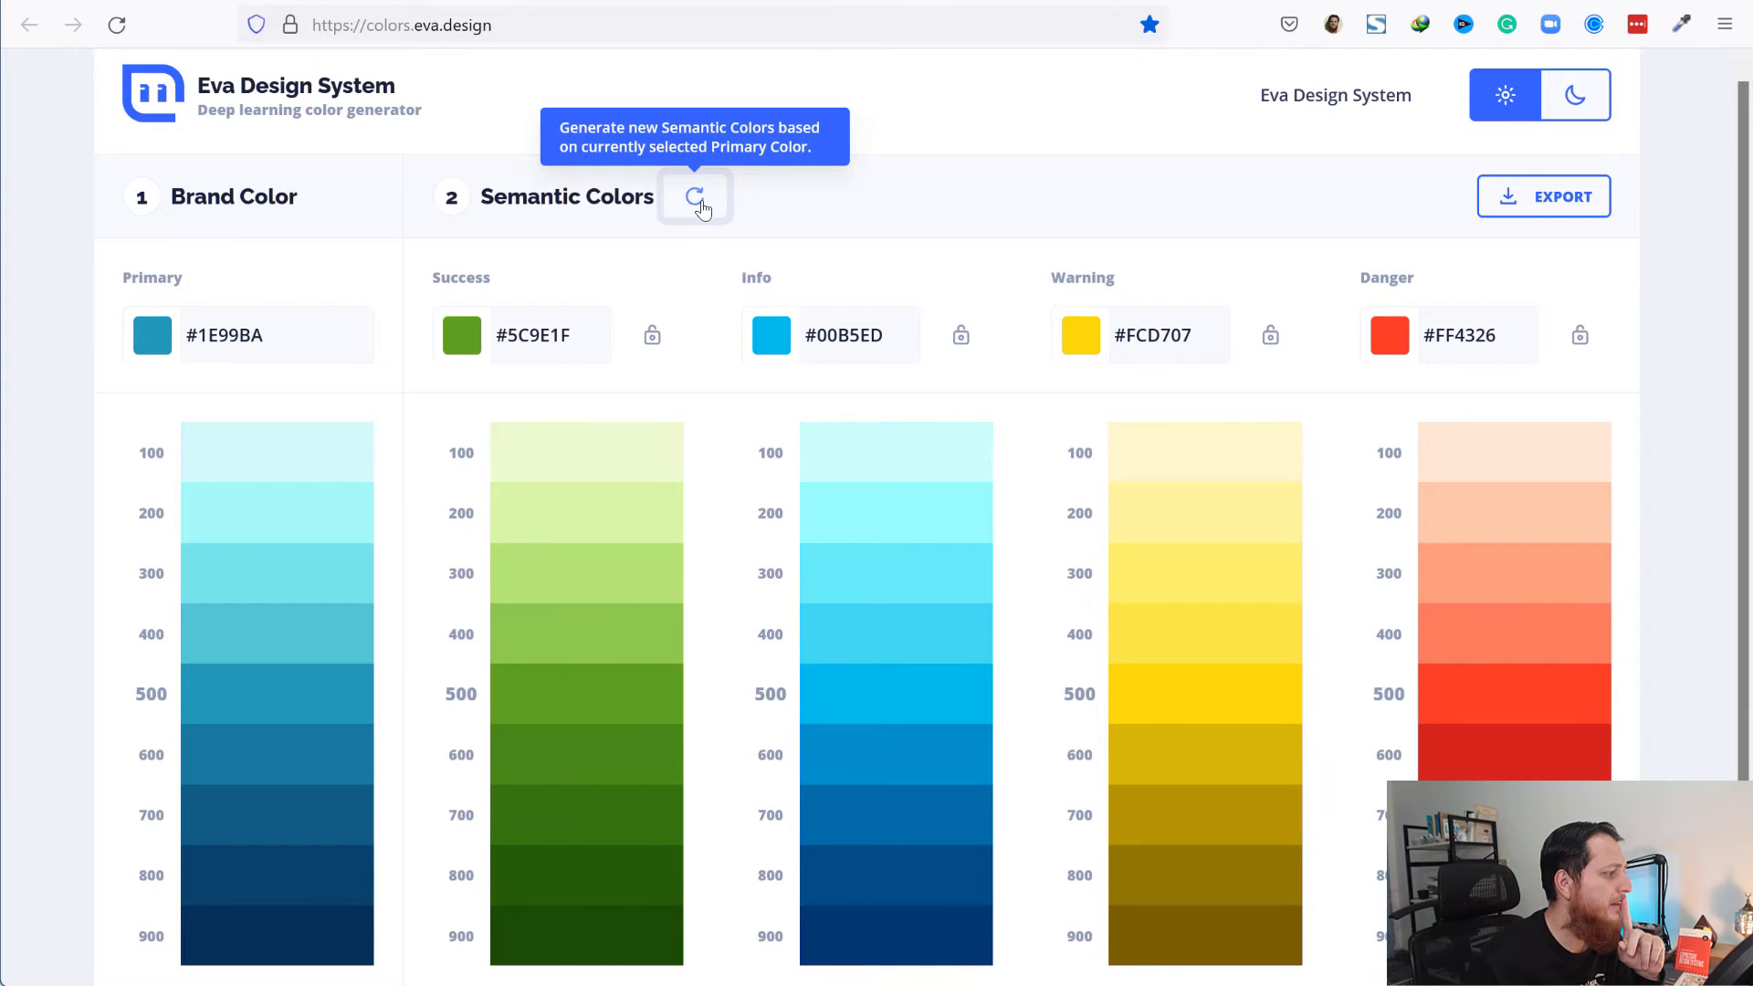
pyautogui.click(699, 202)
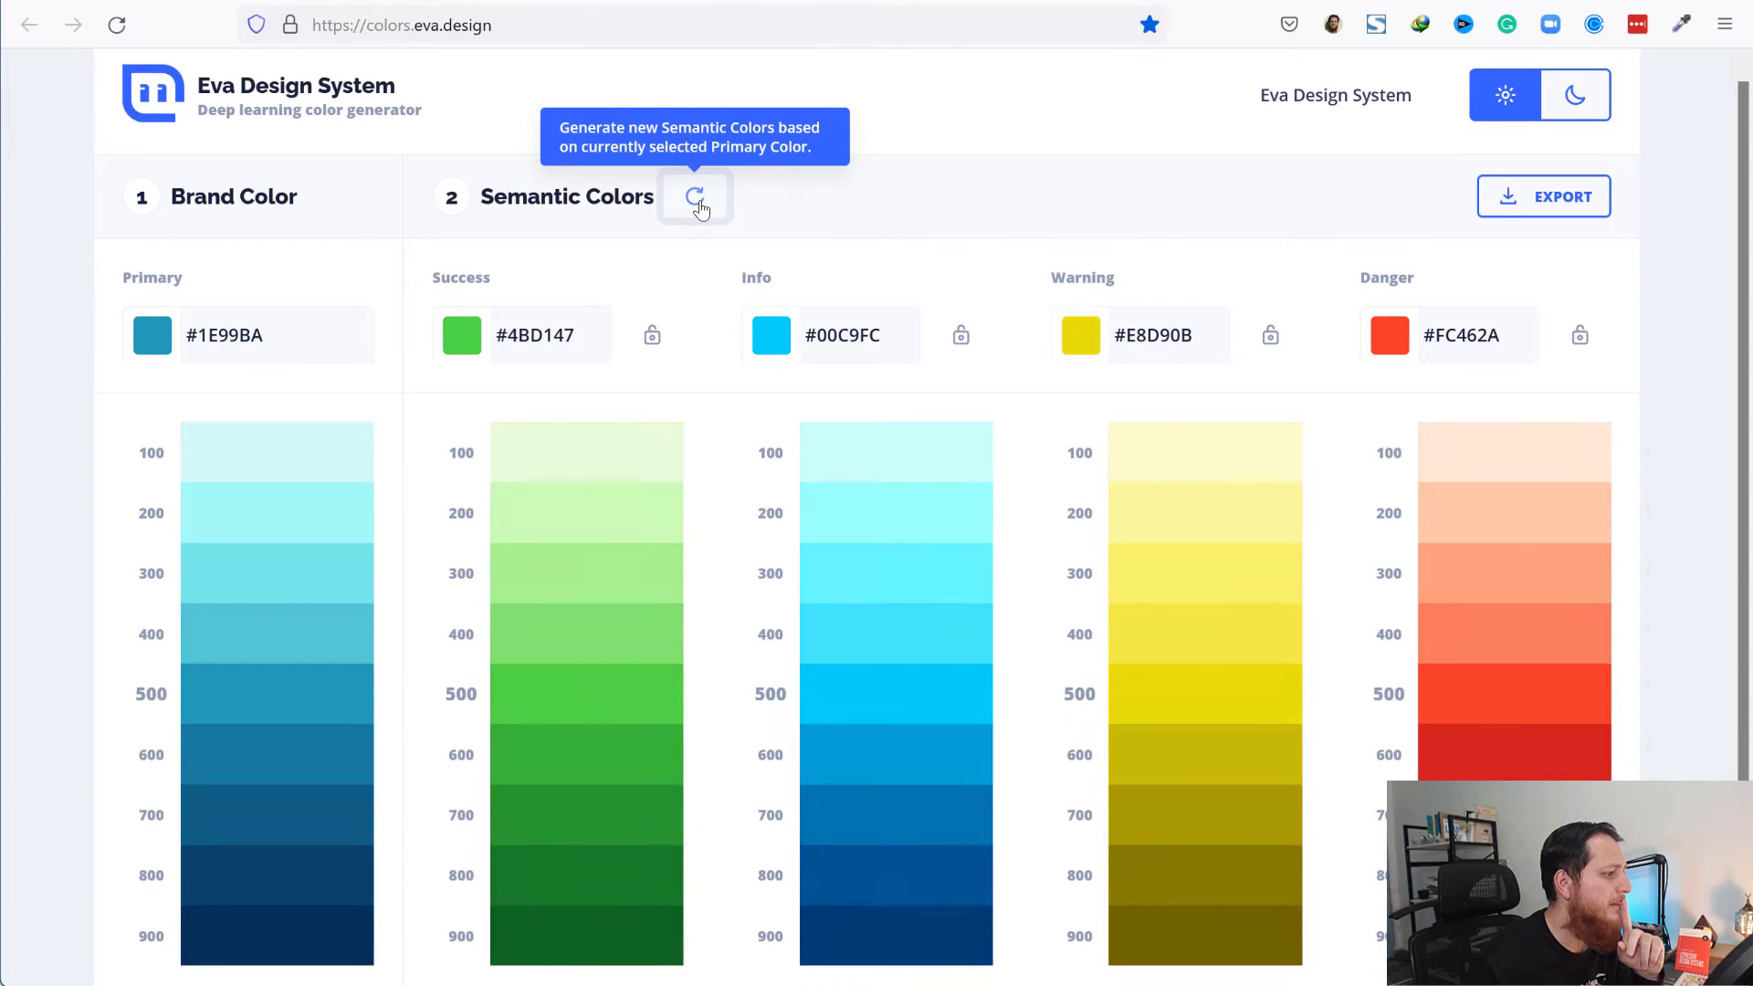
pyautogui.click(699, 203)
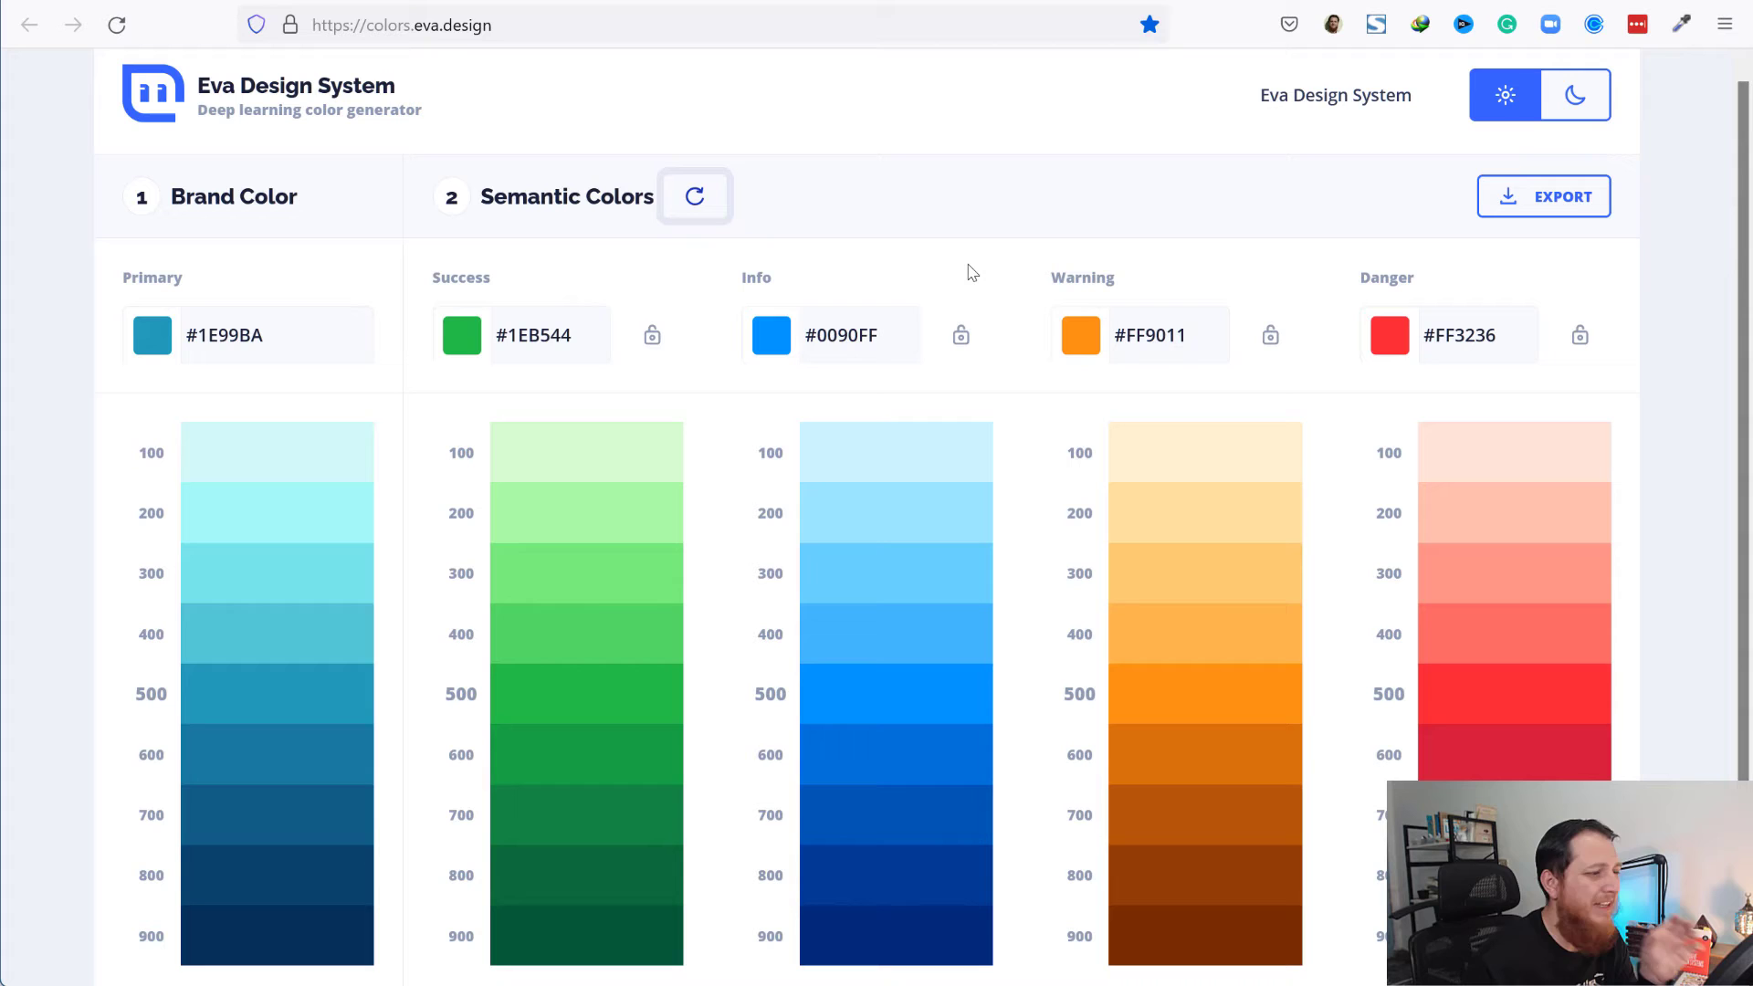
# - Export the palettes as JPEG eva-design-color-shades.jpg and show it in its download folder
pyautogui.click(1552, 208)
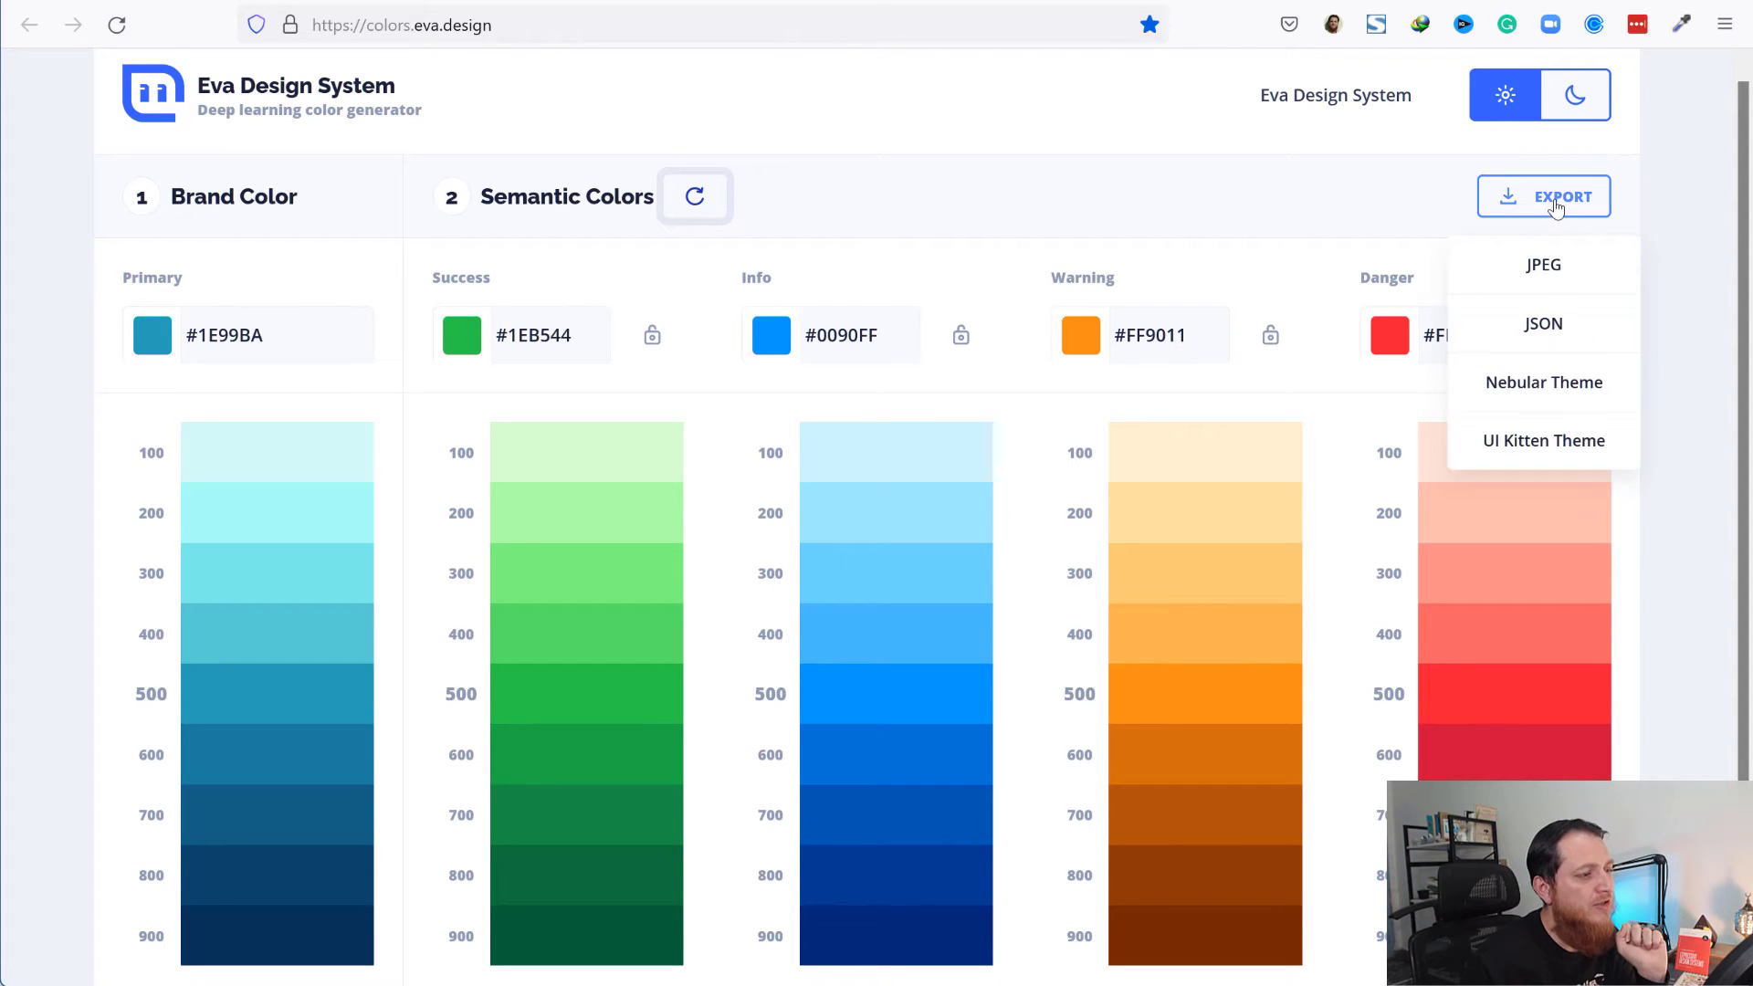
pyautogui.click(1538, 272)
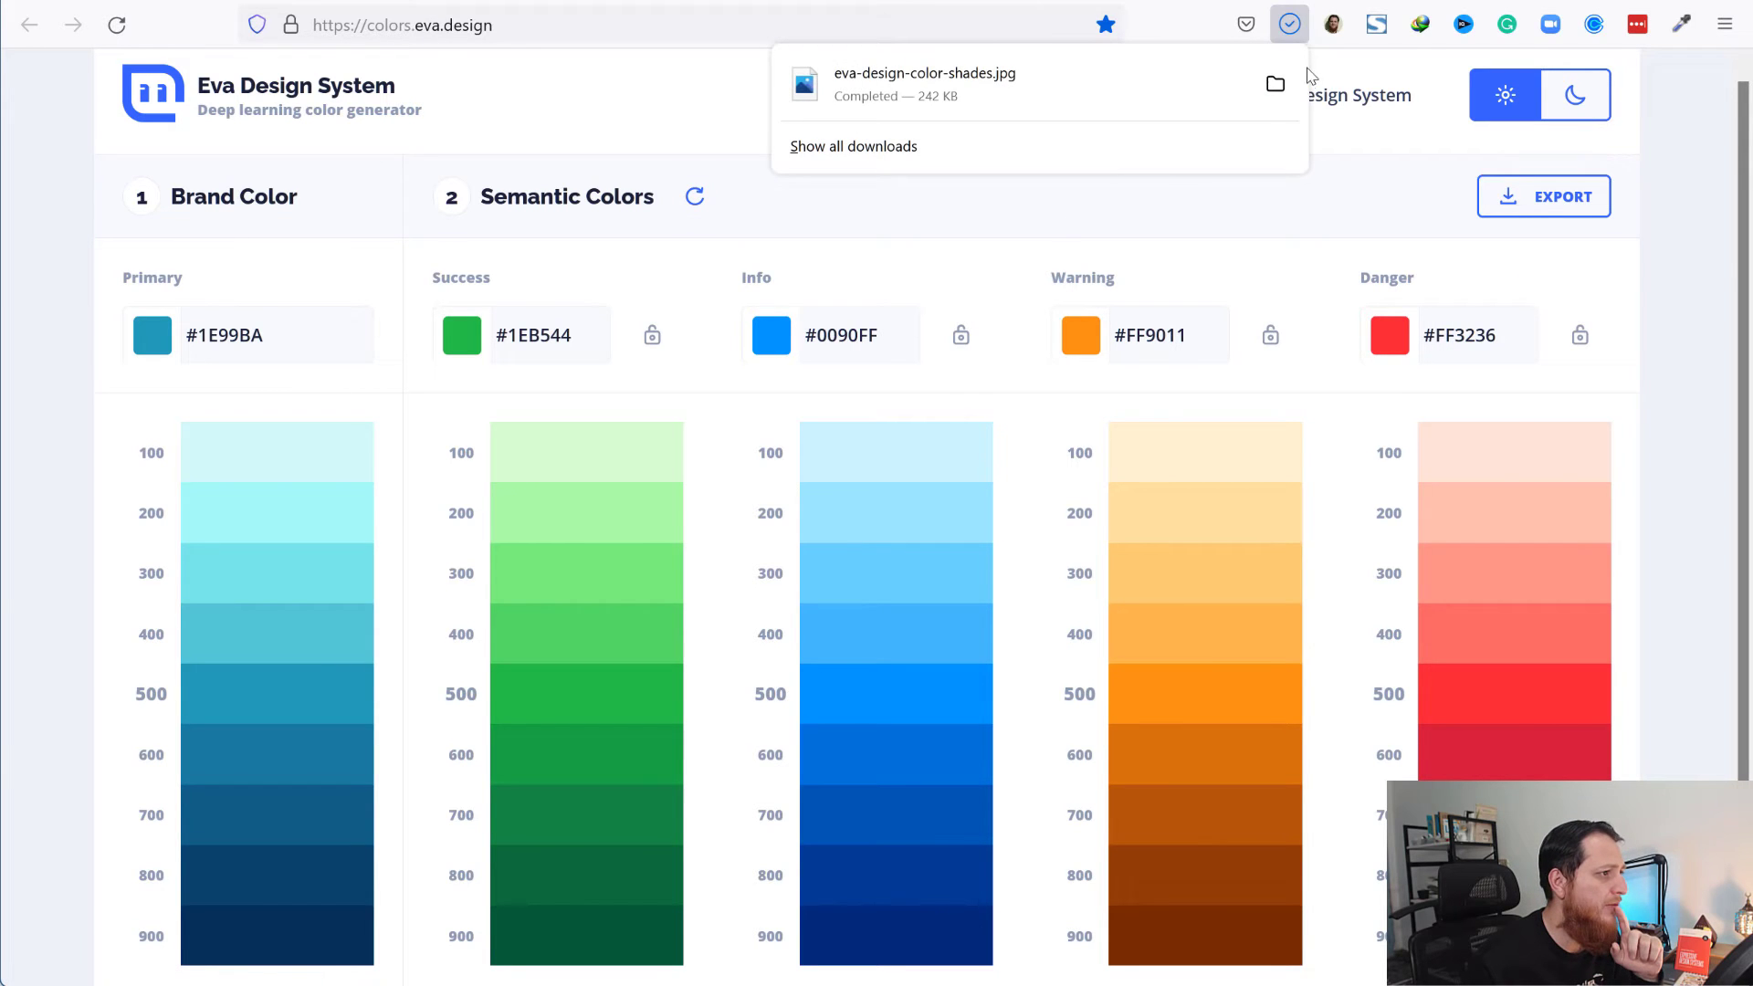
pyautogui.click(1276, 84)
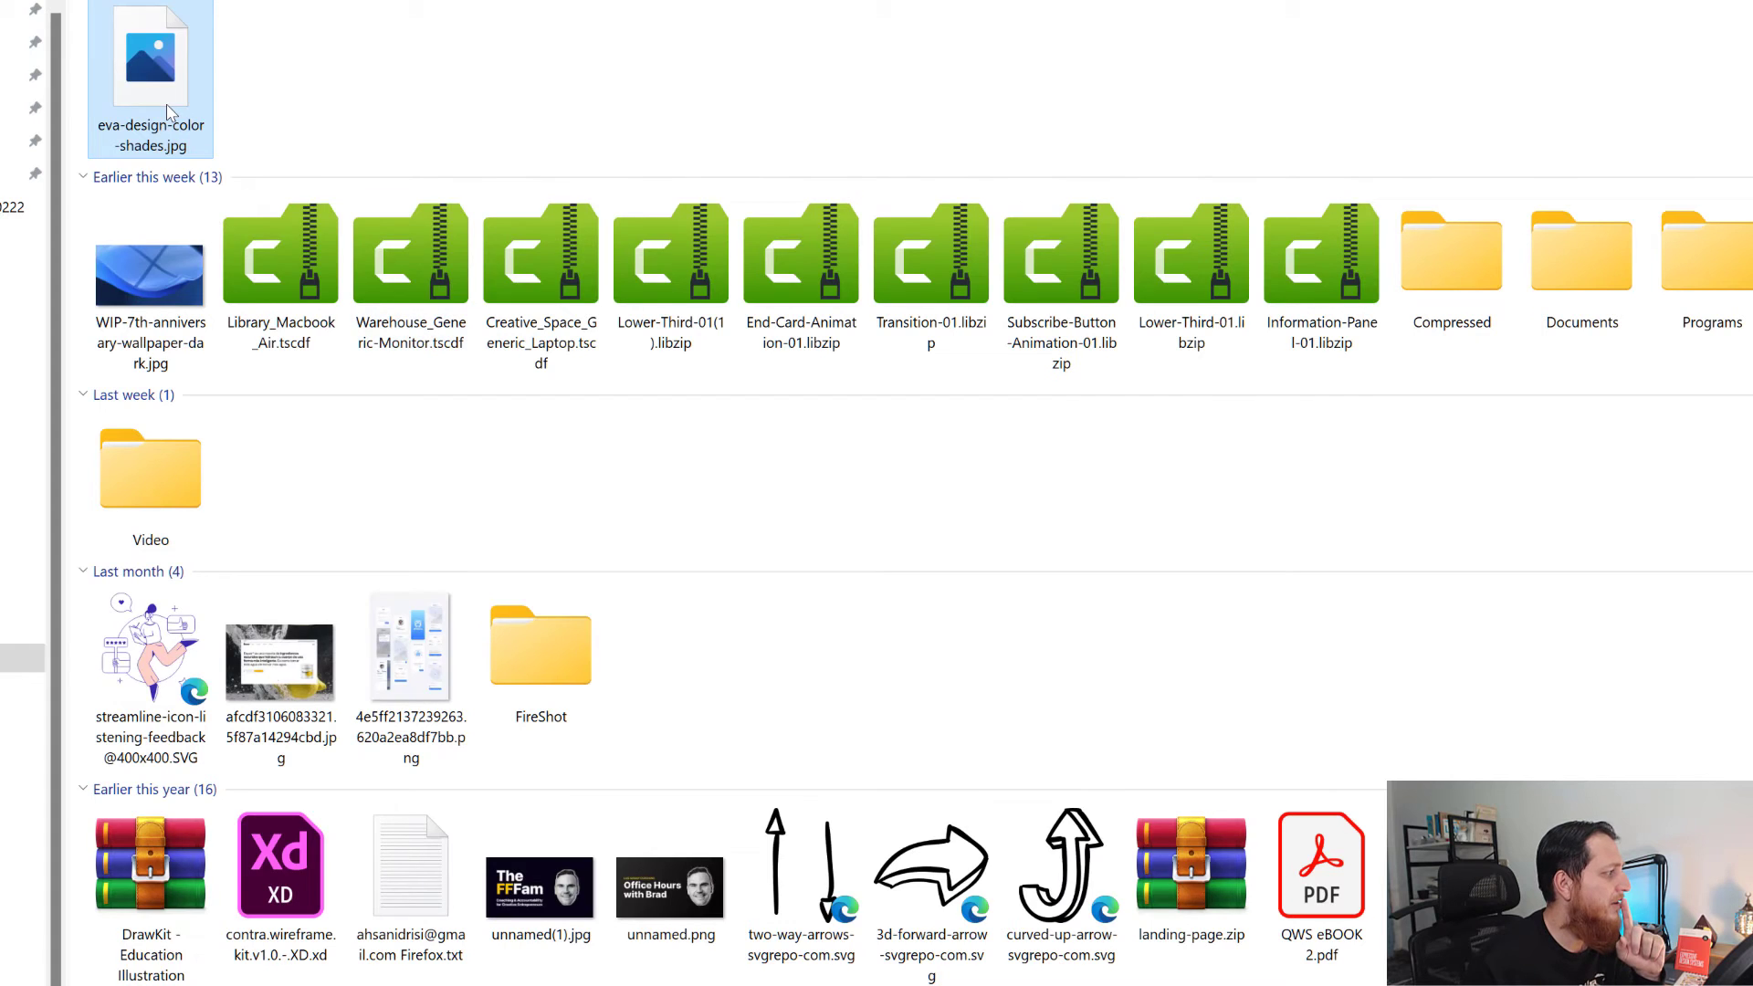
# - Open eva-design-color-shades.jpg and zoom out to see all five palettes
pyautogui.doubleClick(155, 101)
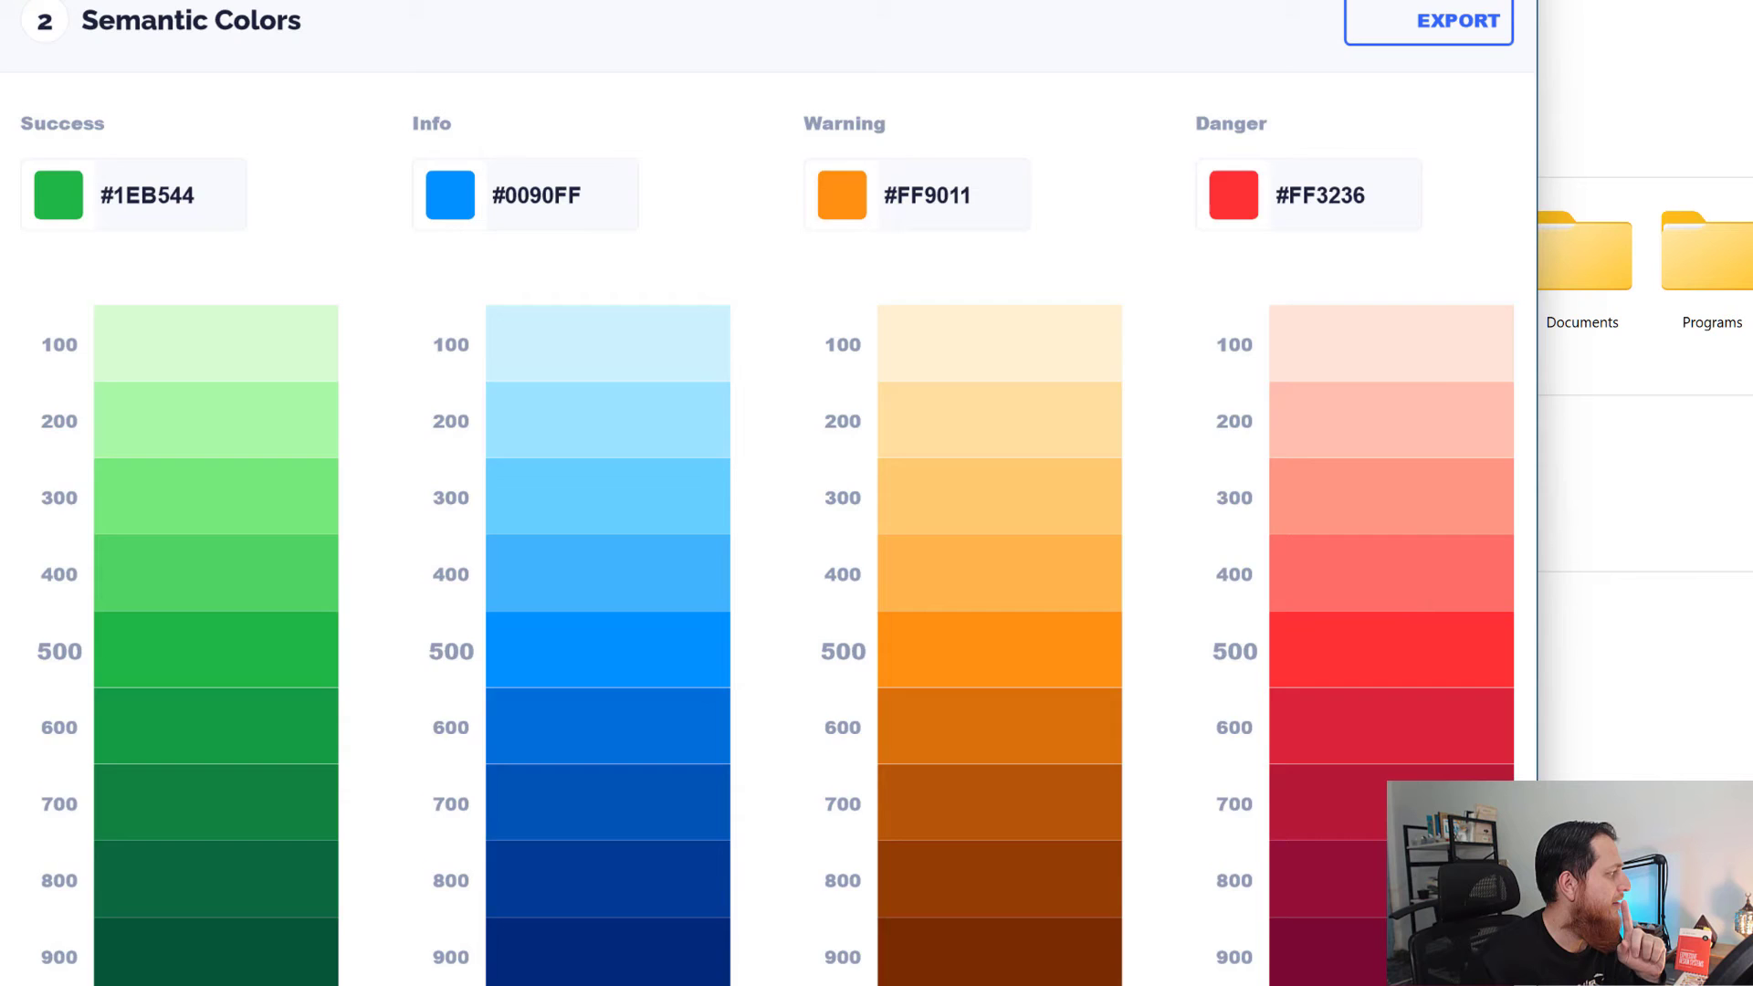
pyautogui.scroll(-4, 757, 493)
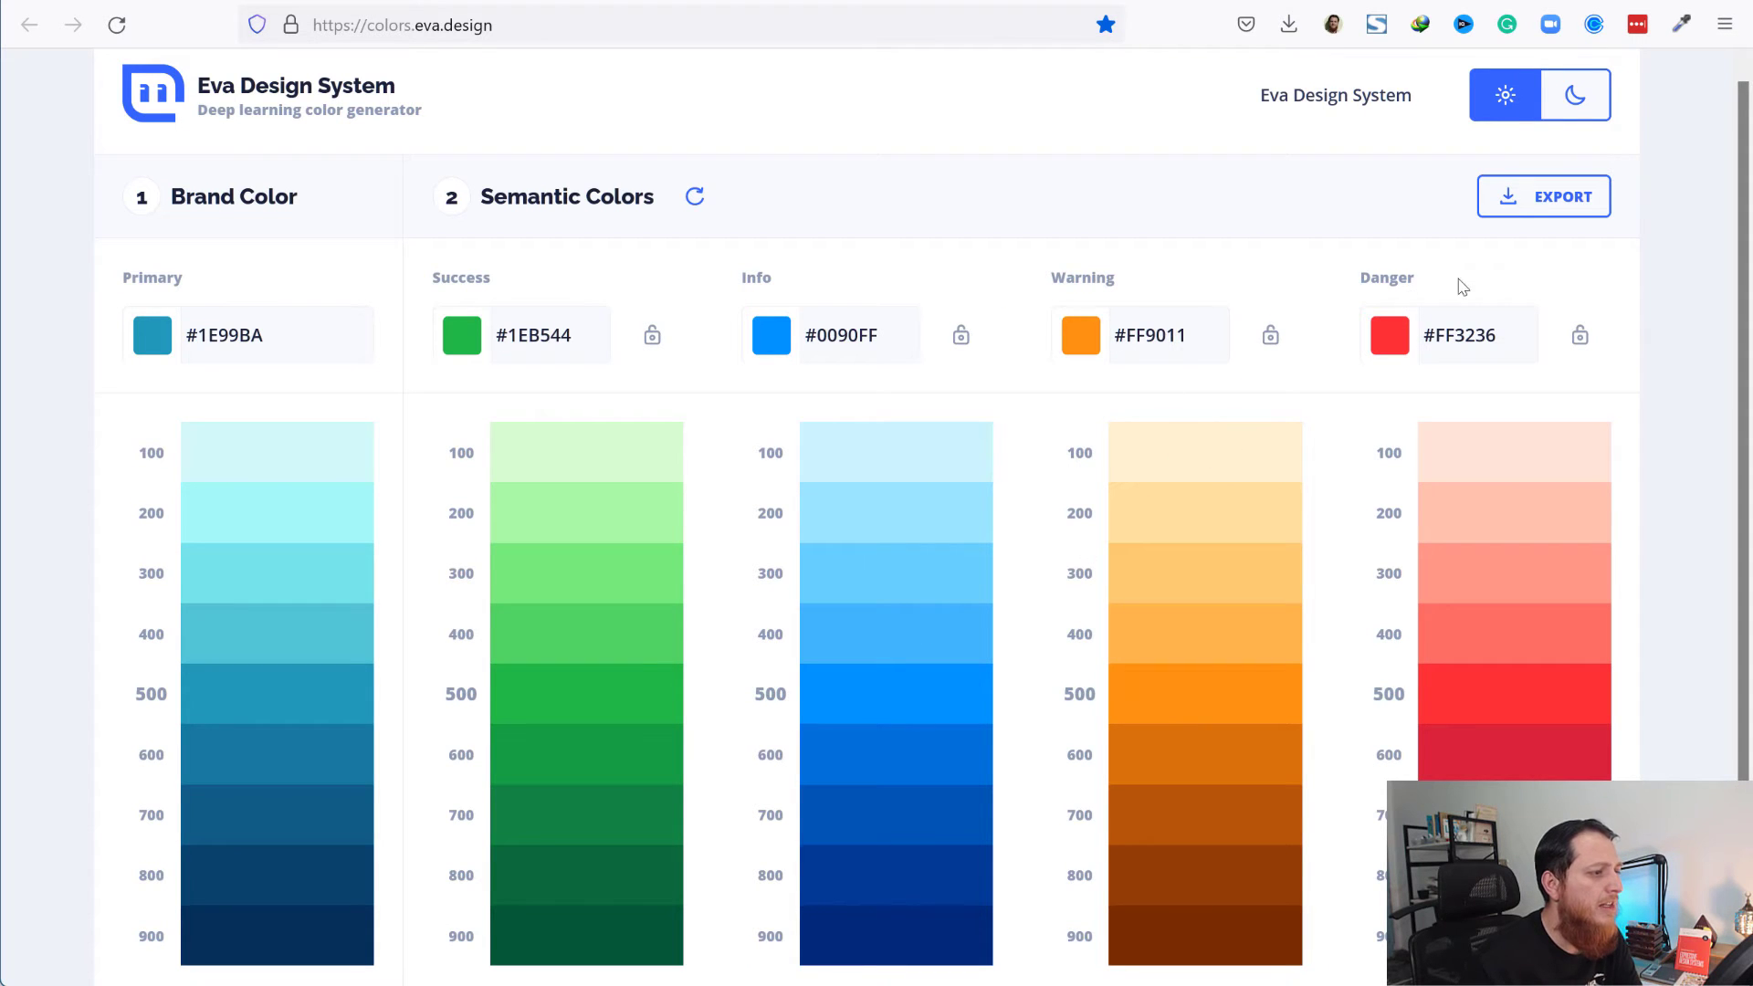
# - Export the theme as custom-theme.json and reveal it in the downloads folder
pyautogui.click(1523, 201)
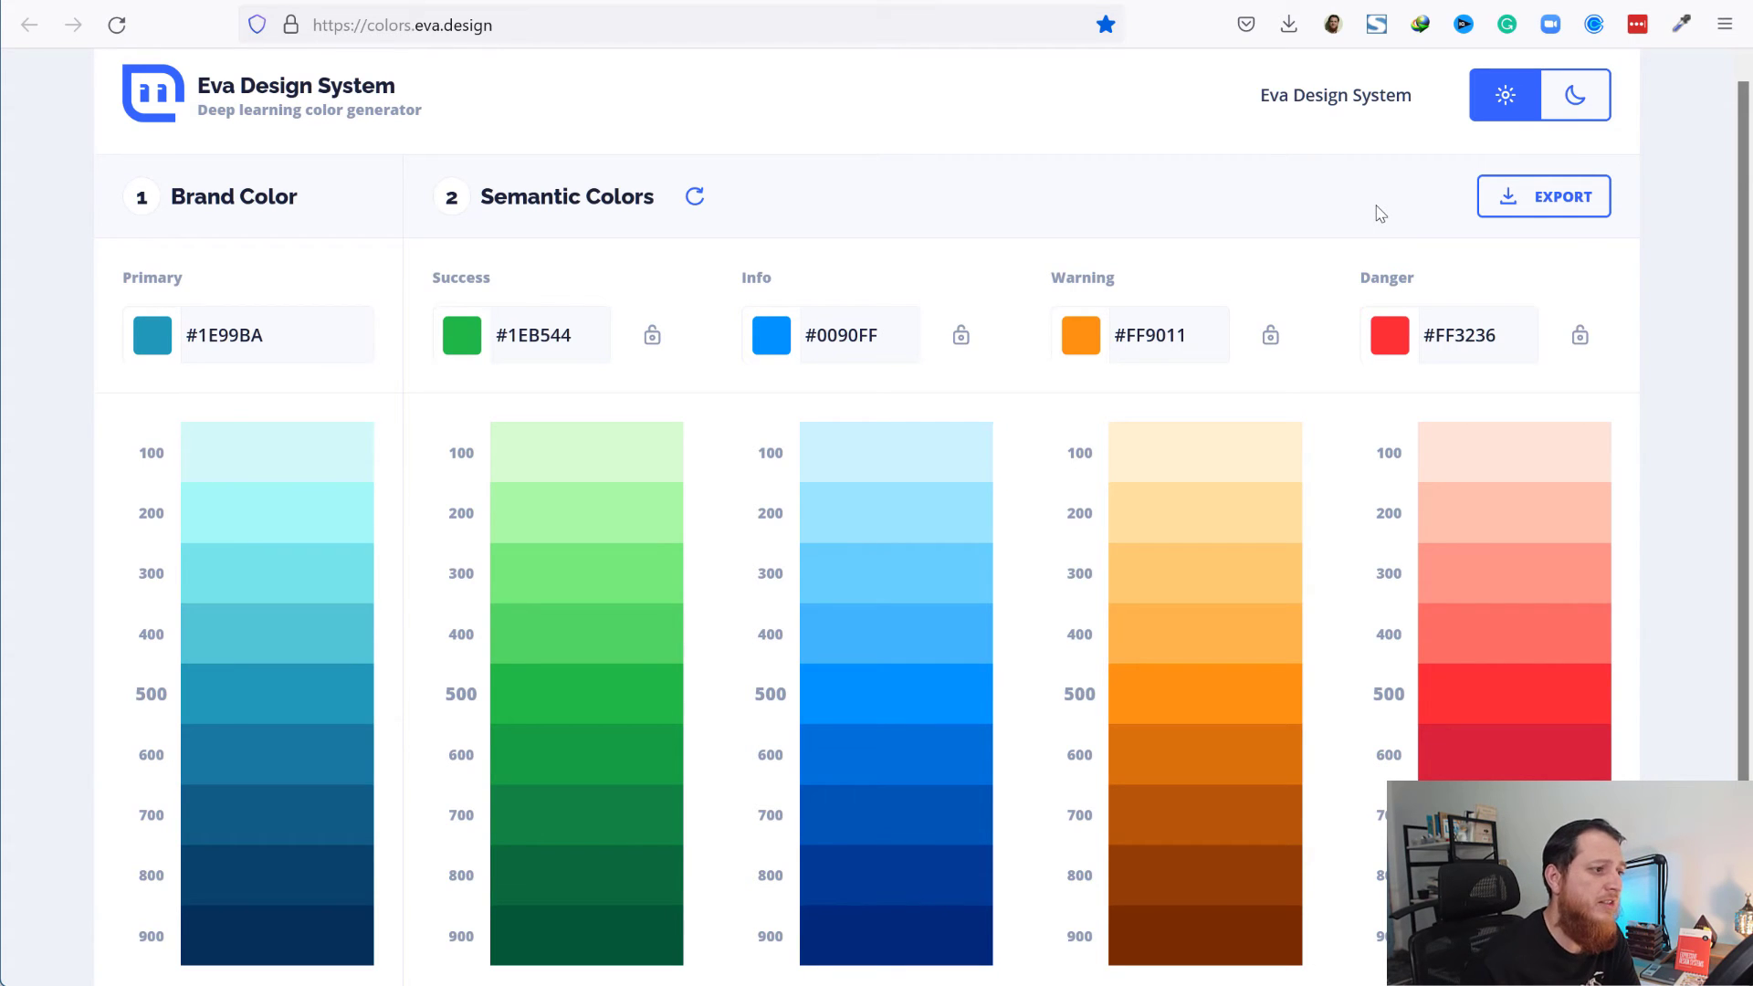
pyautogui.click(1502, 200)
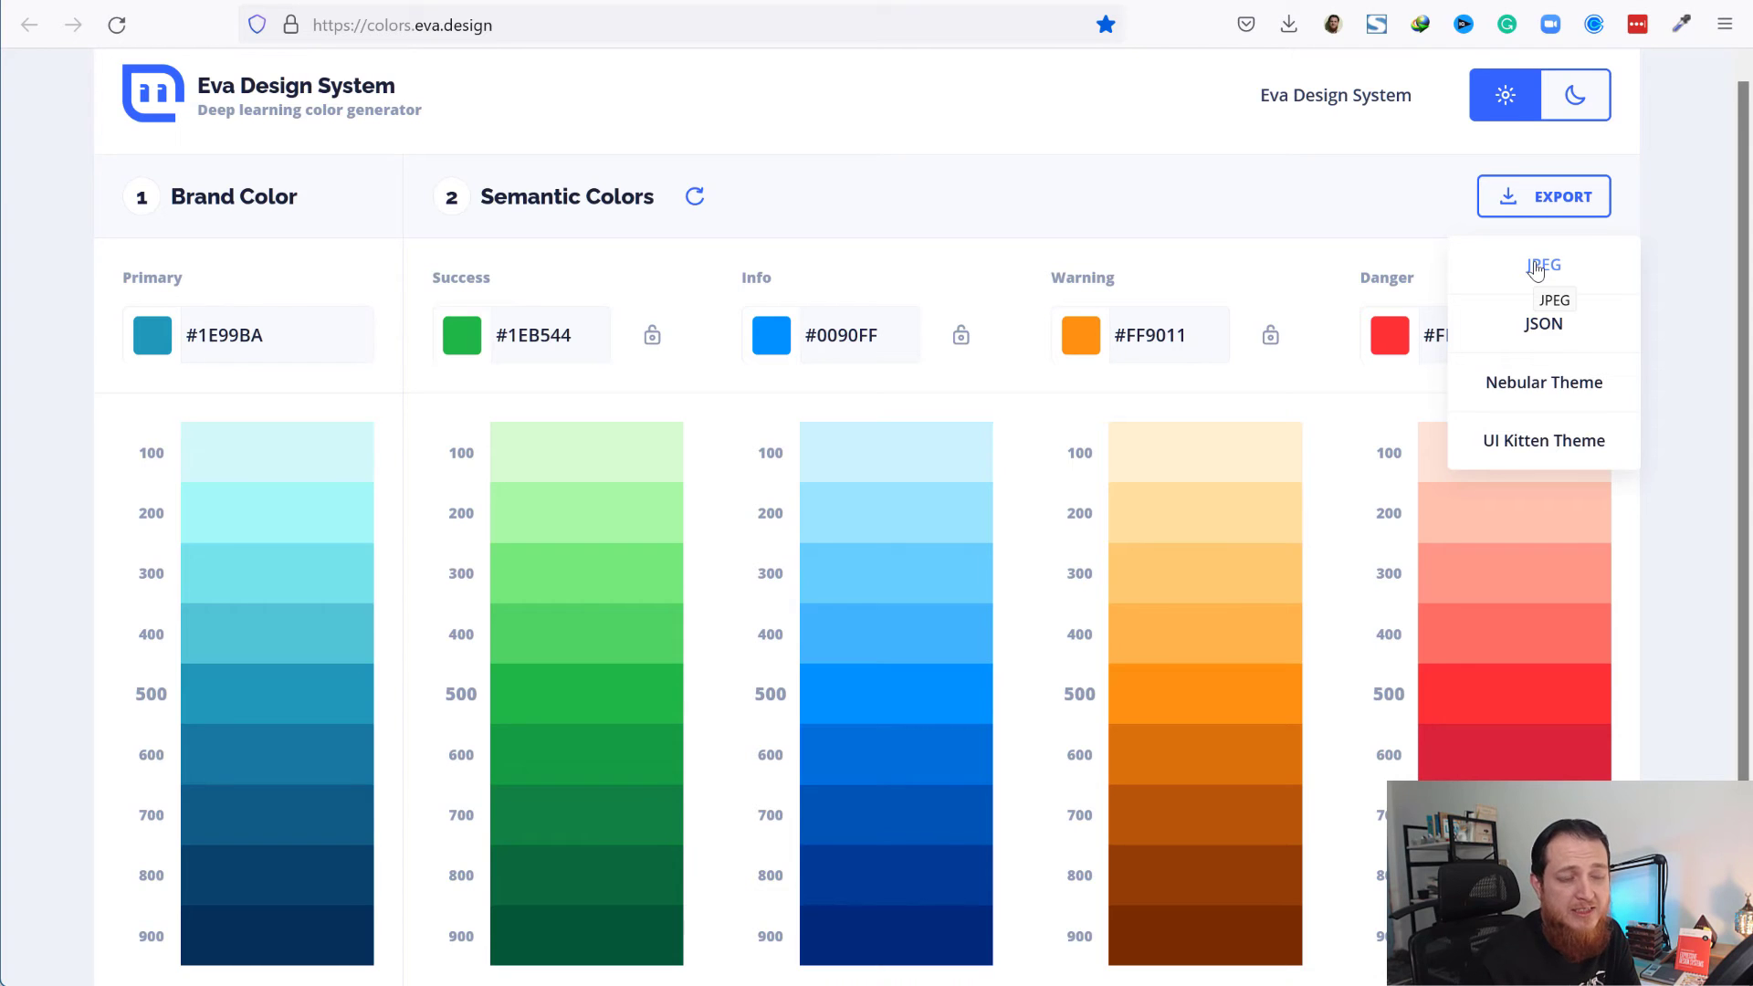
pyautogui.click(1223, 169)
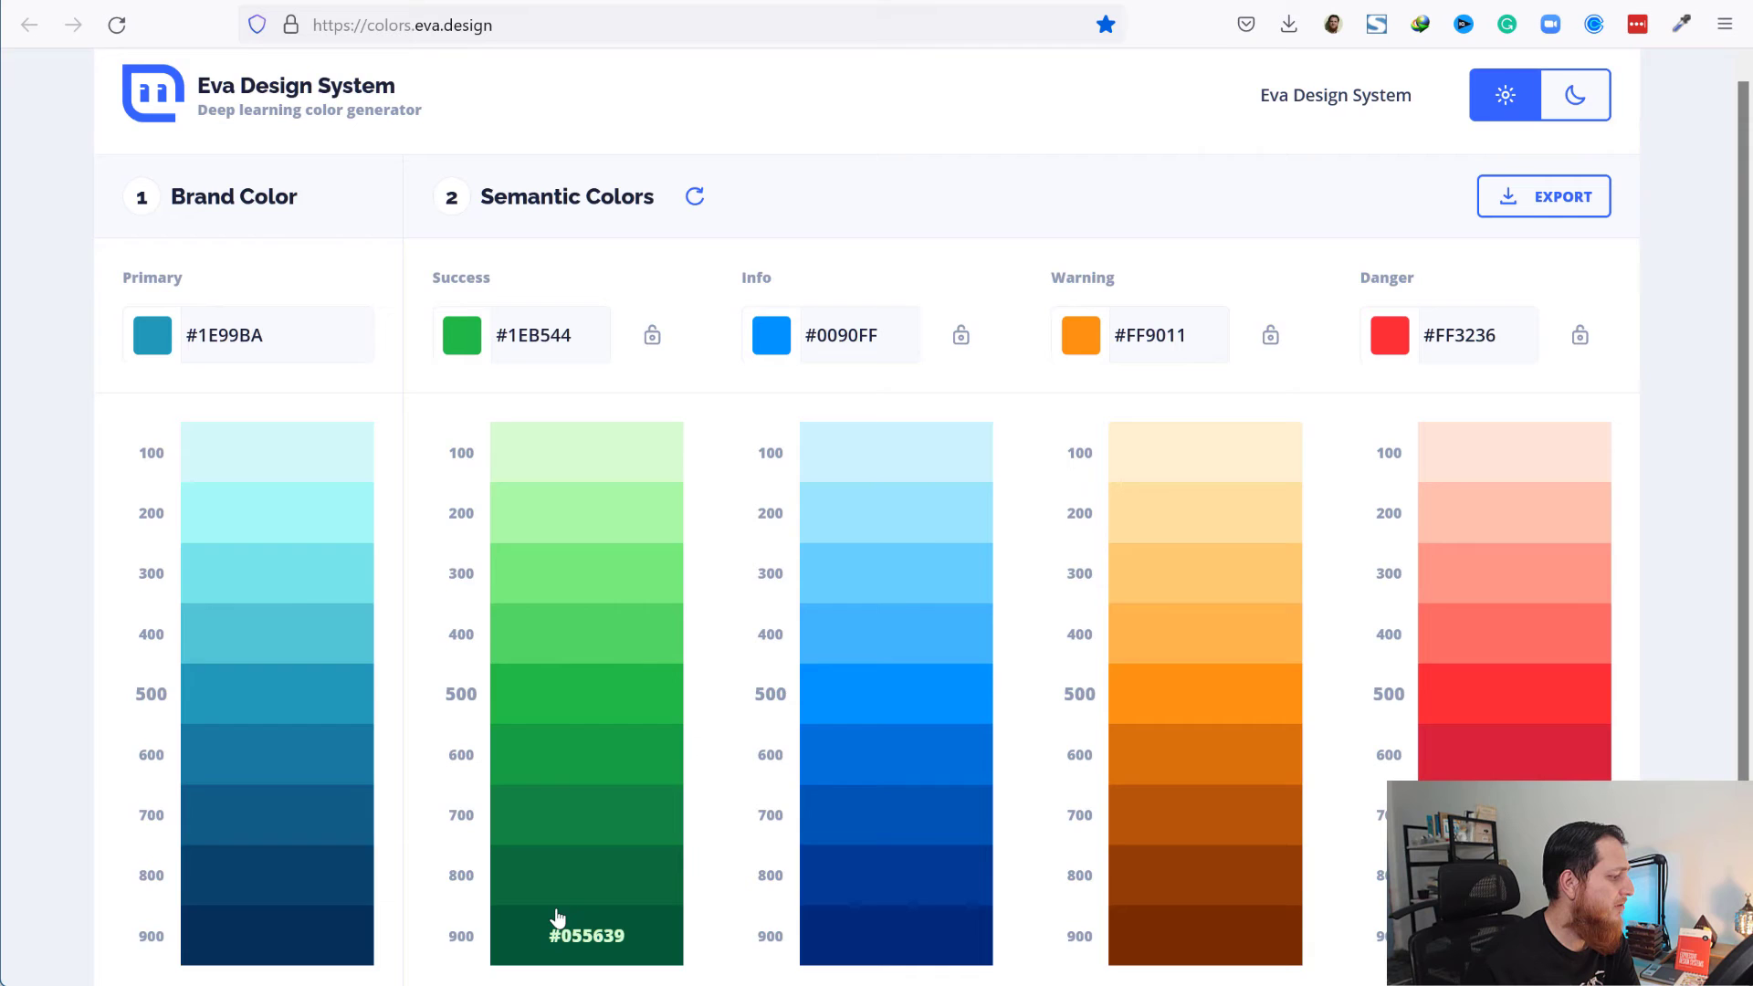
pyautogui.scroll(-1, 556, 918)
pyautogui.scroll(1, 559, 904)
pyautogui.scroll(-1, 563, 892)
pyautogui.scroll(1, 564, 890)
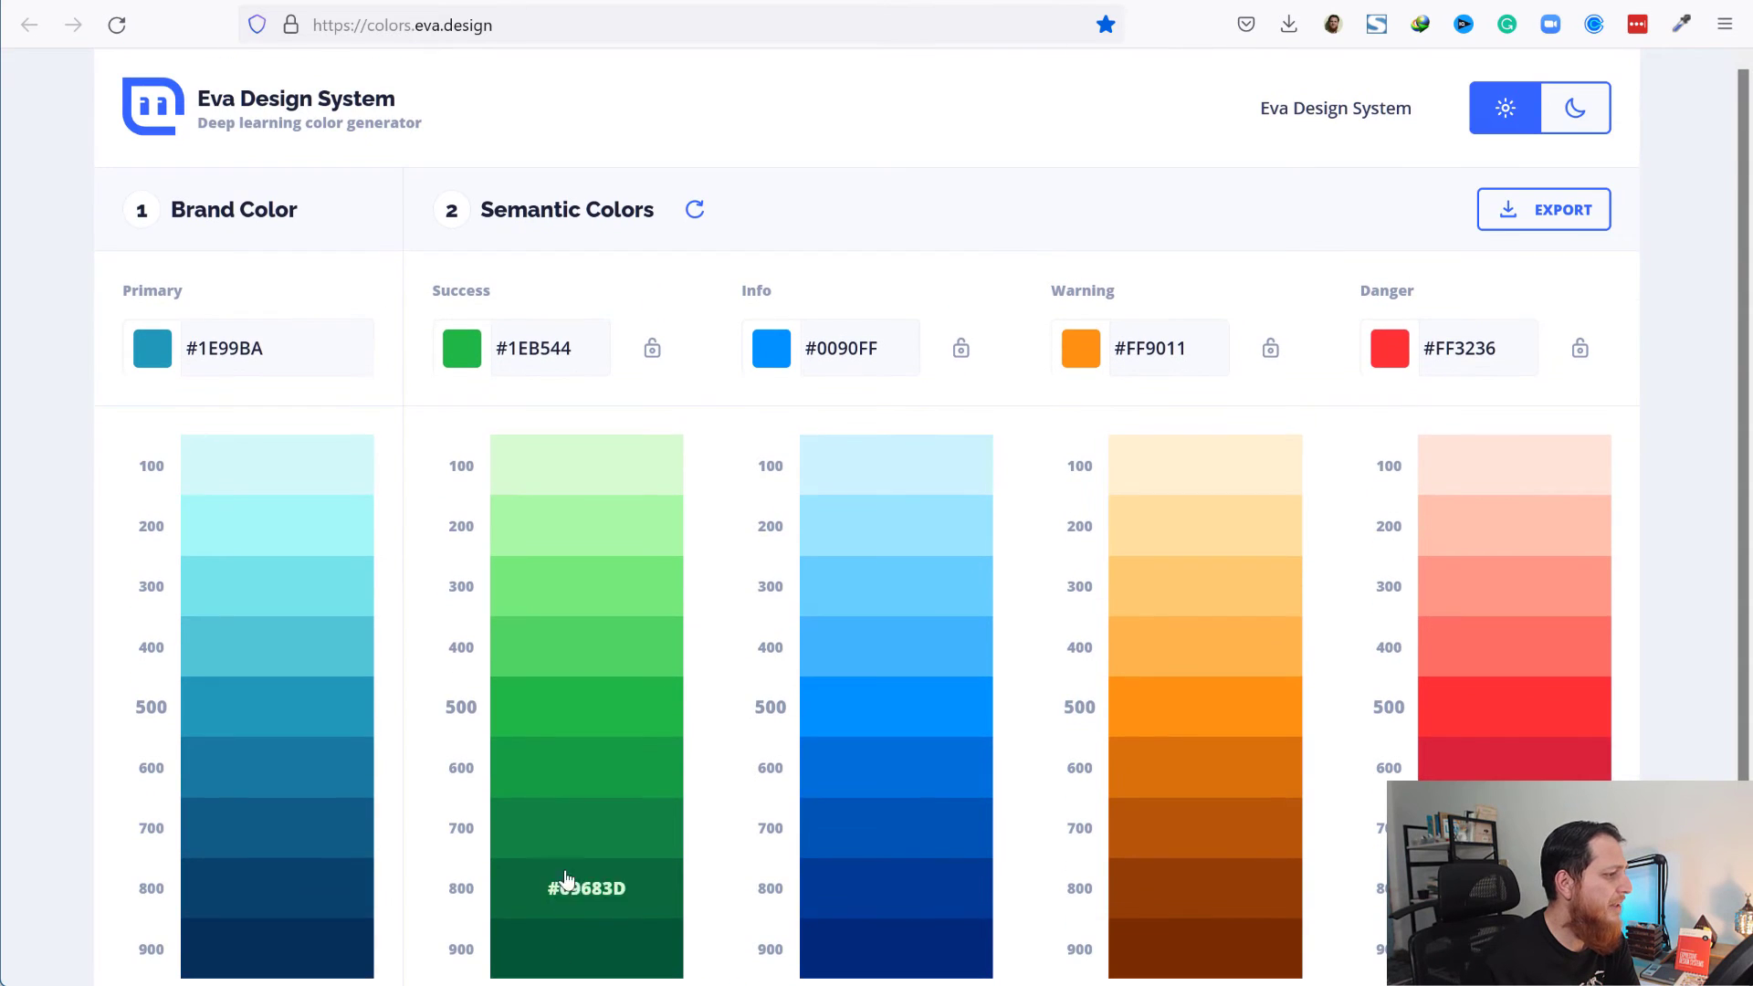
pyautogui.click(1538, 211)
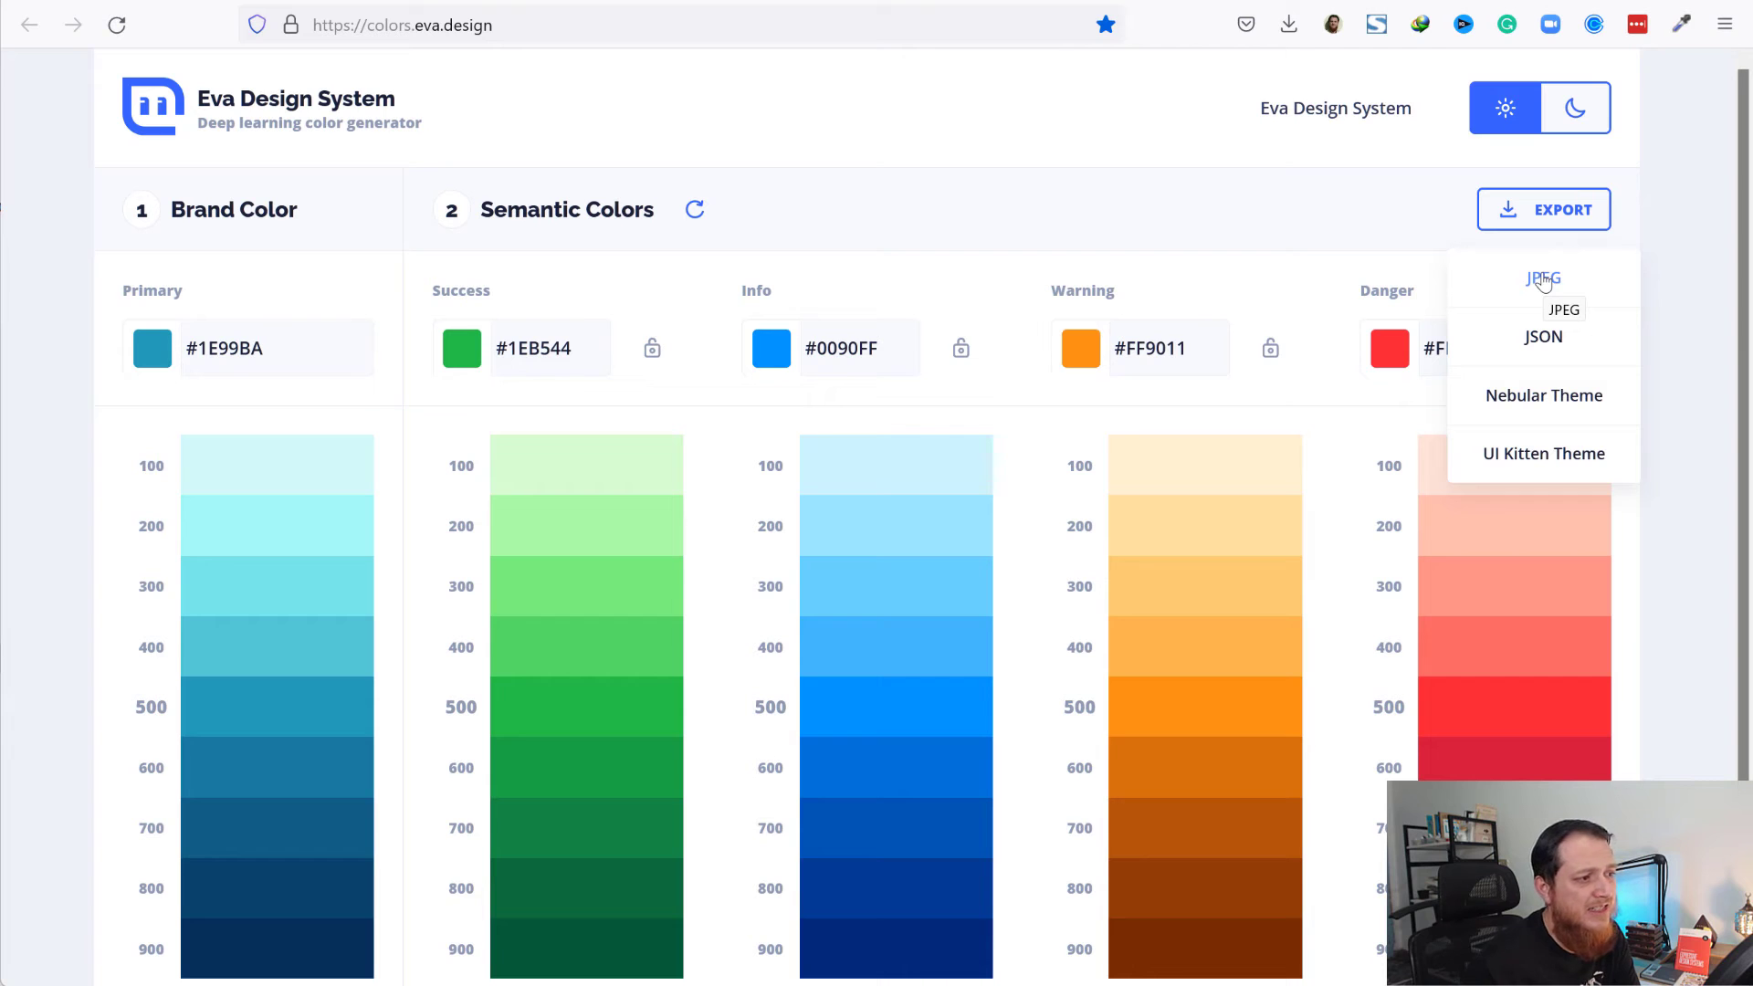
pyautogui.click(1543, 338)
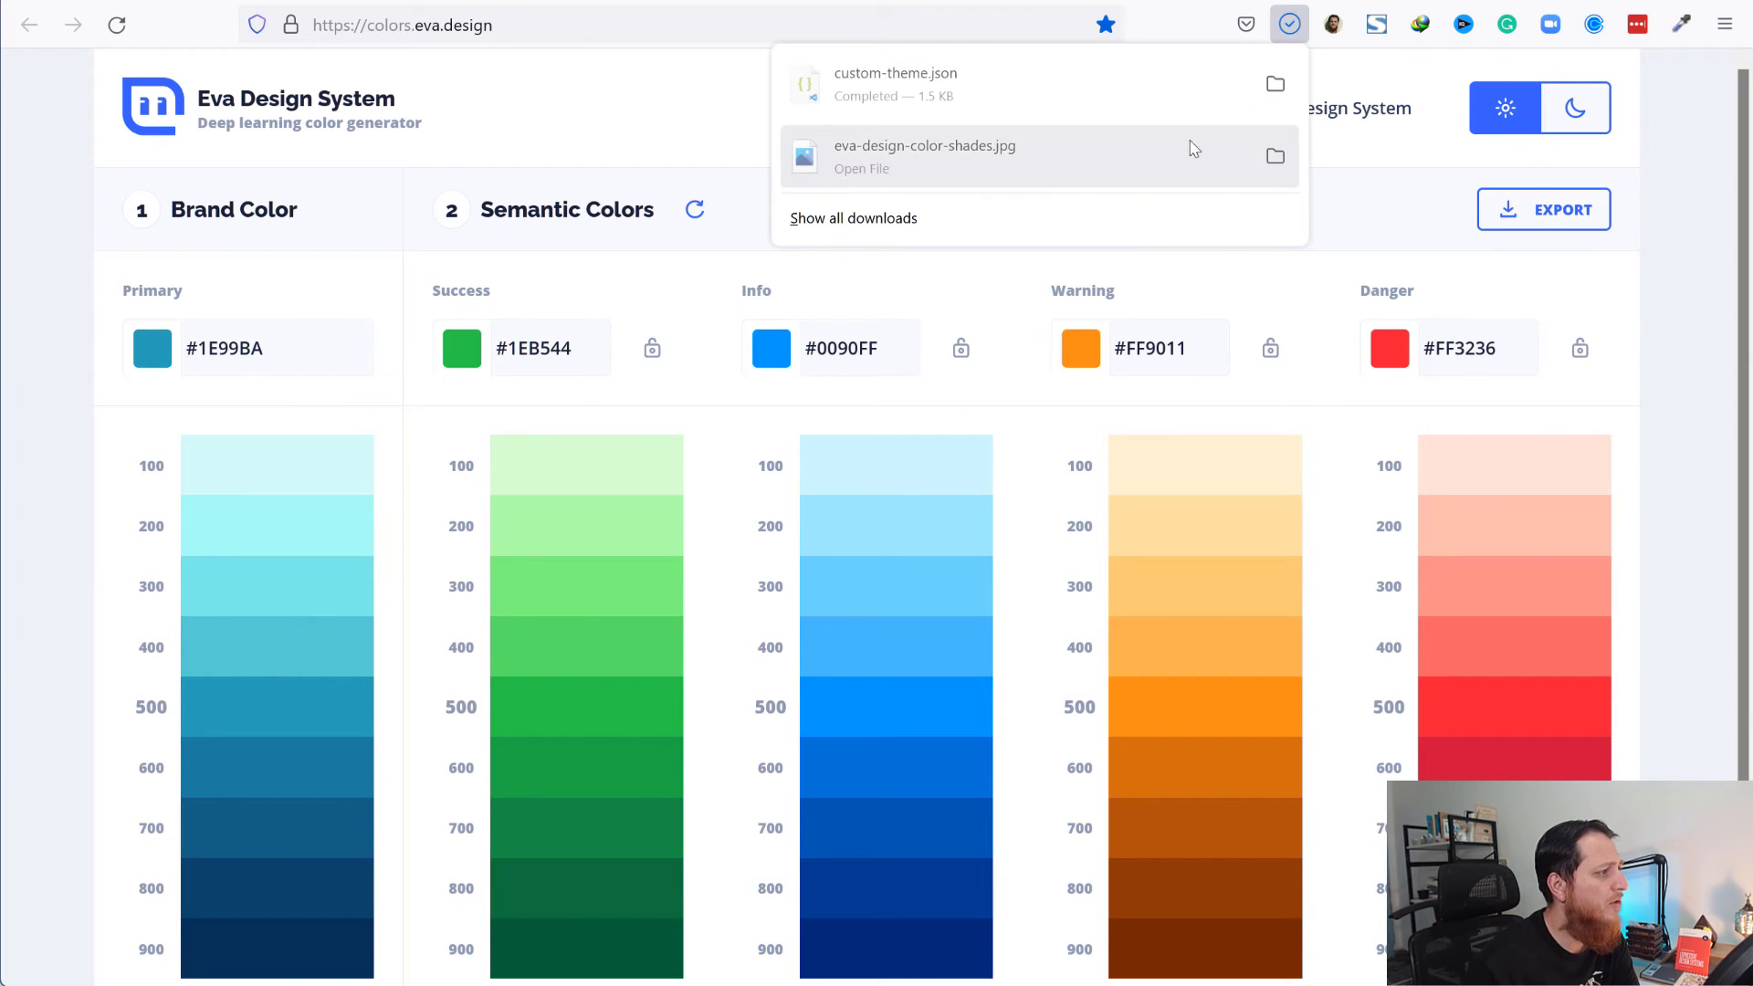
pyautogui.click(1274, 83)
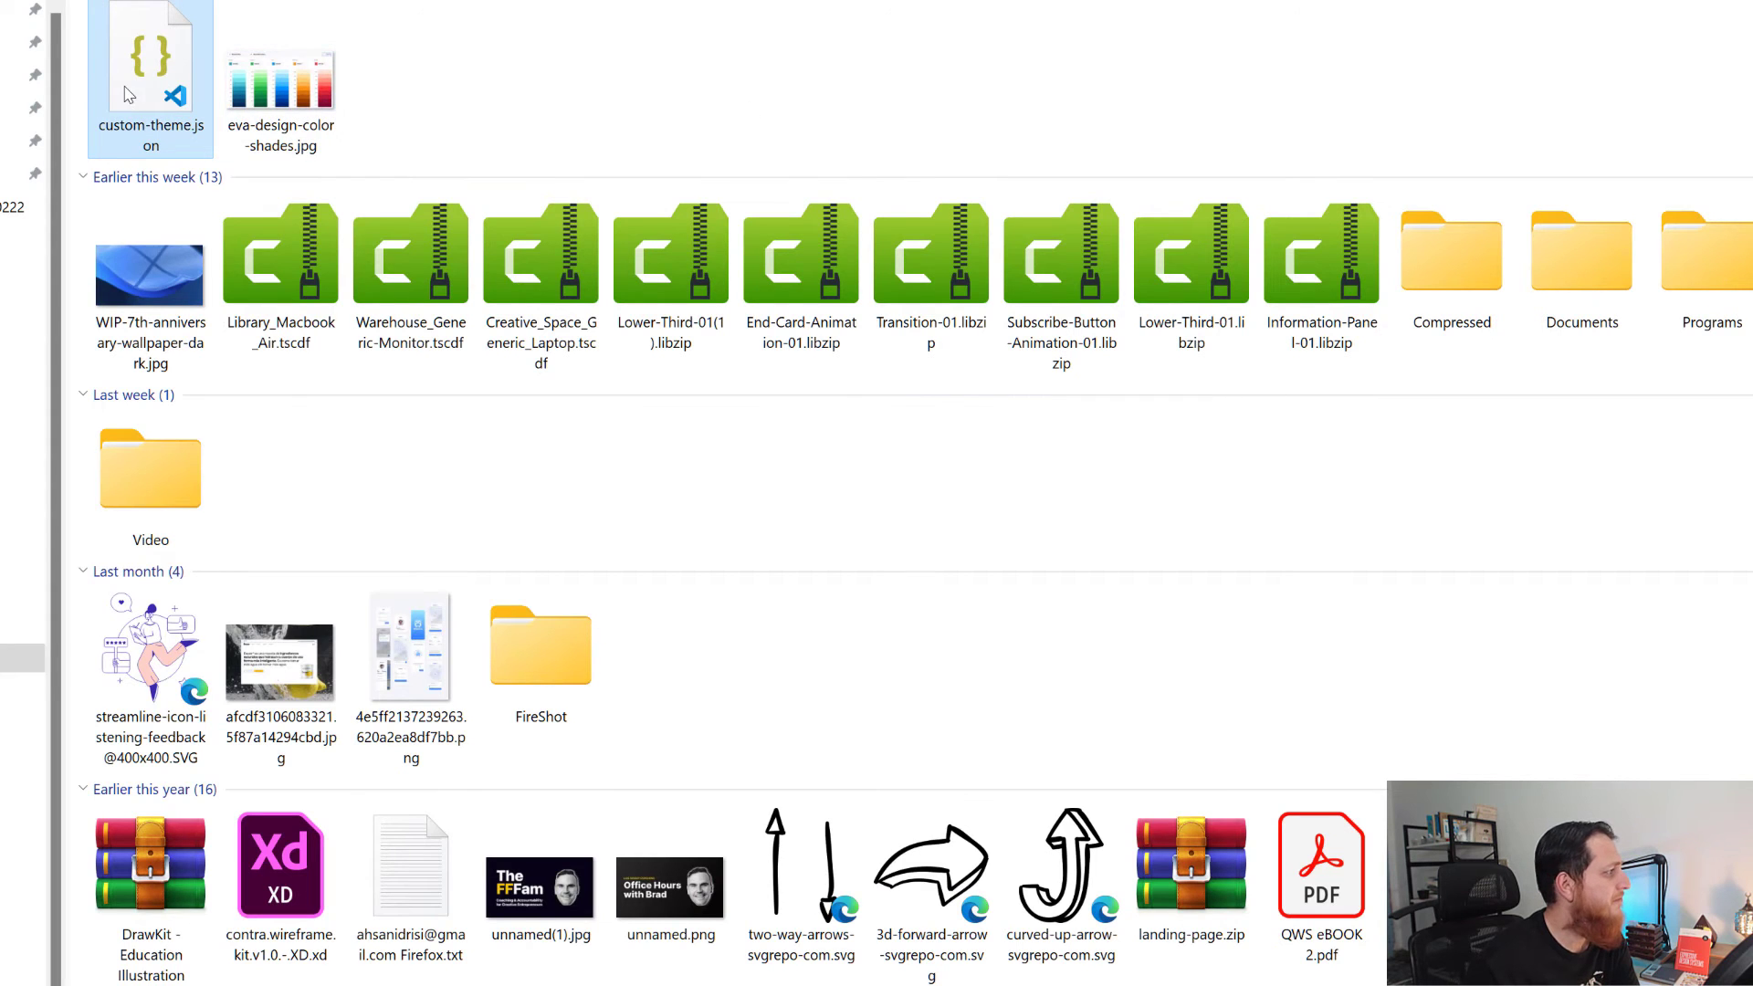
# - Open custom-theme.json from File Explorer, checking its Open with options
pyautogui.doubleClick(165, 120)
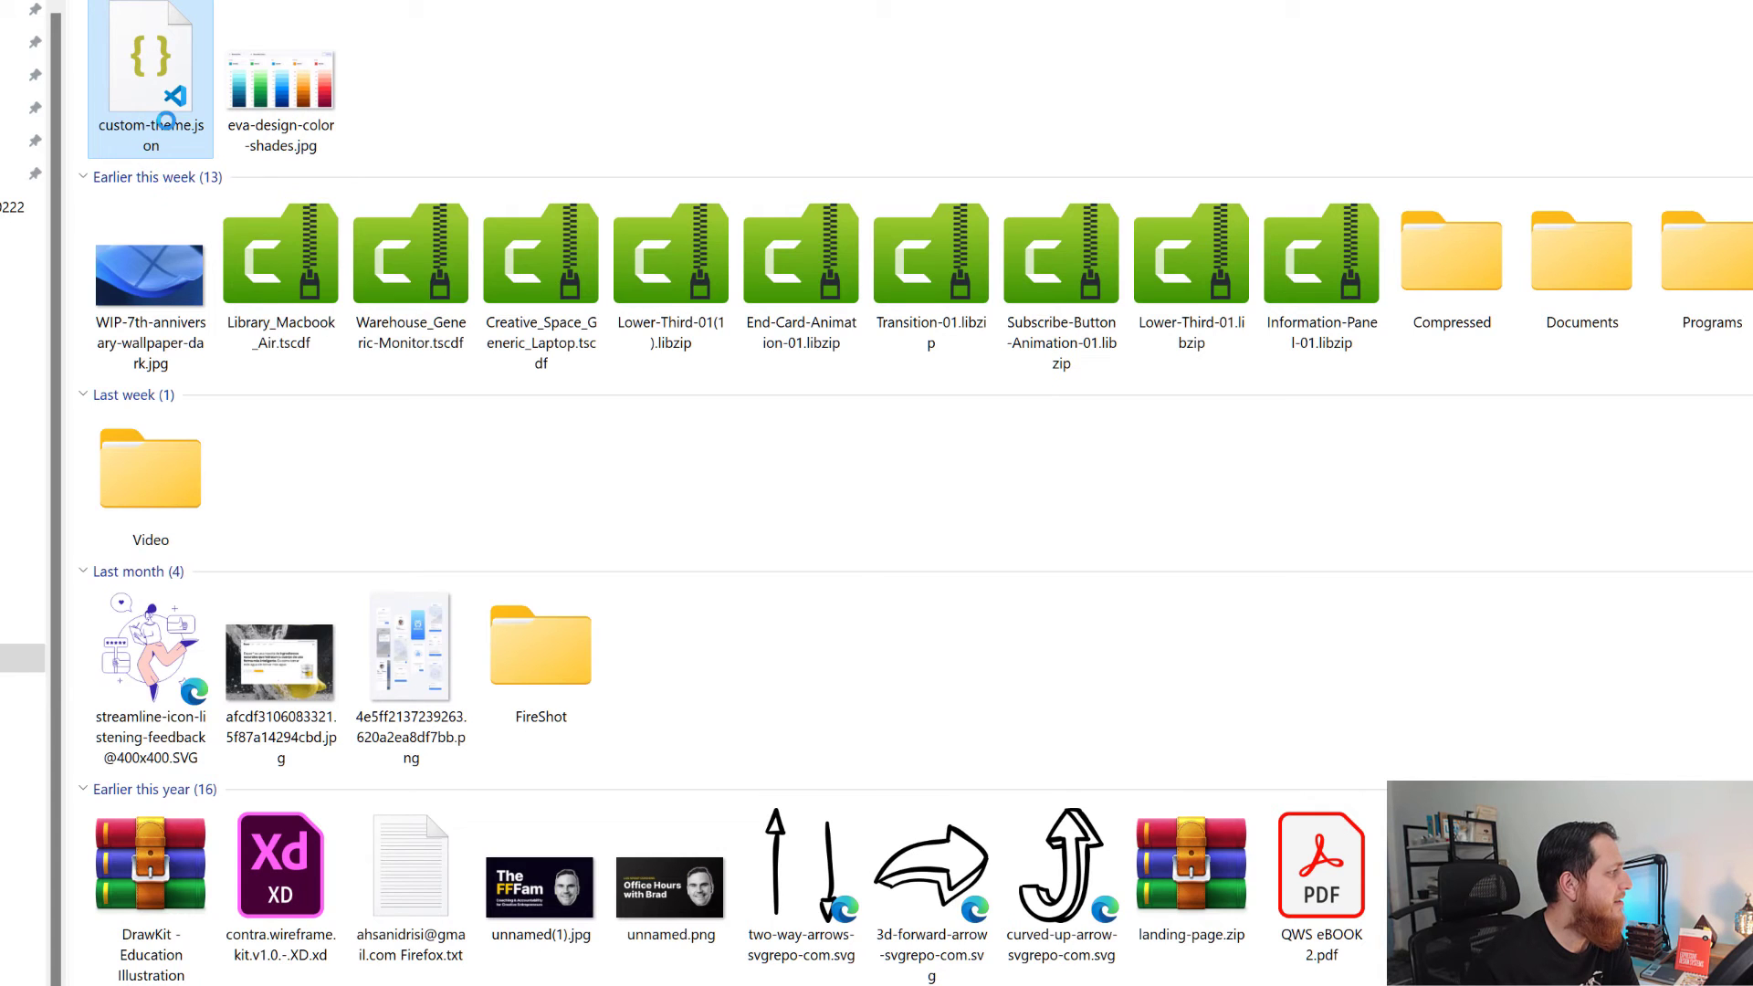
pyautogui.rightClick(165, 120)
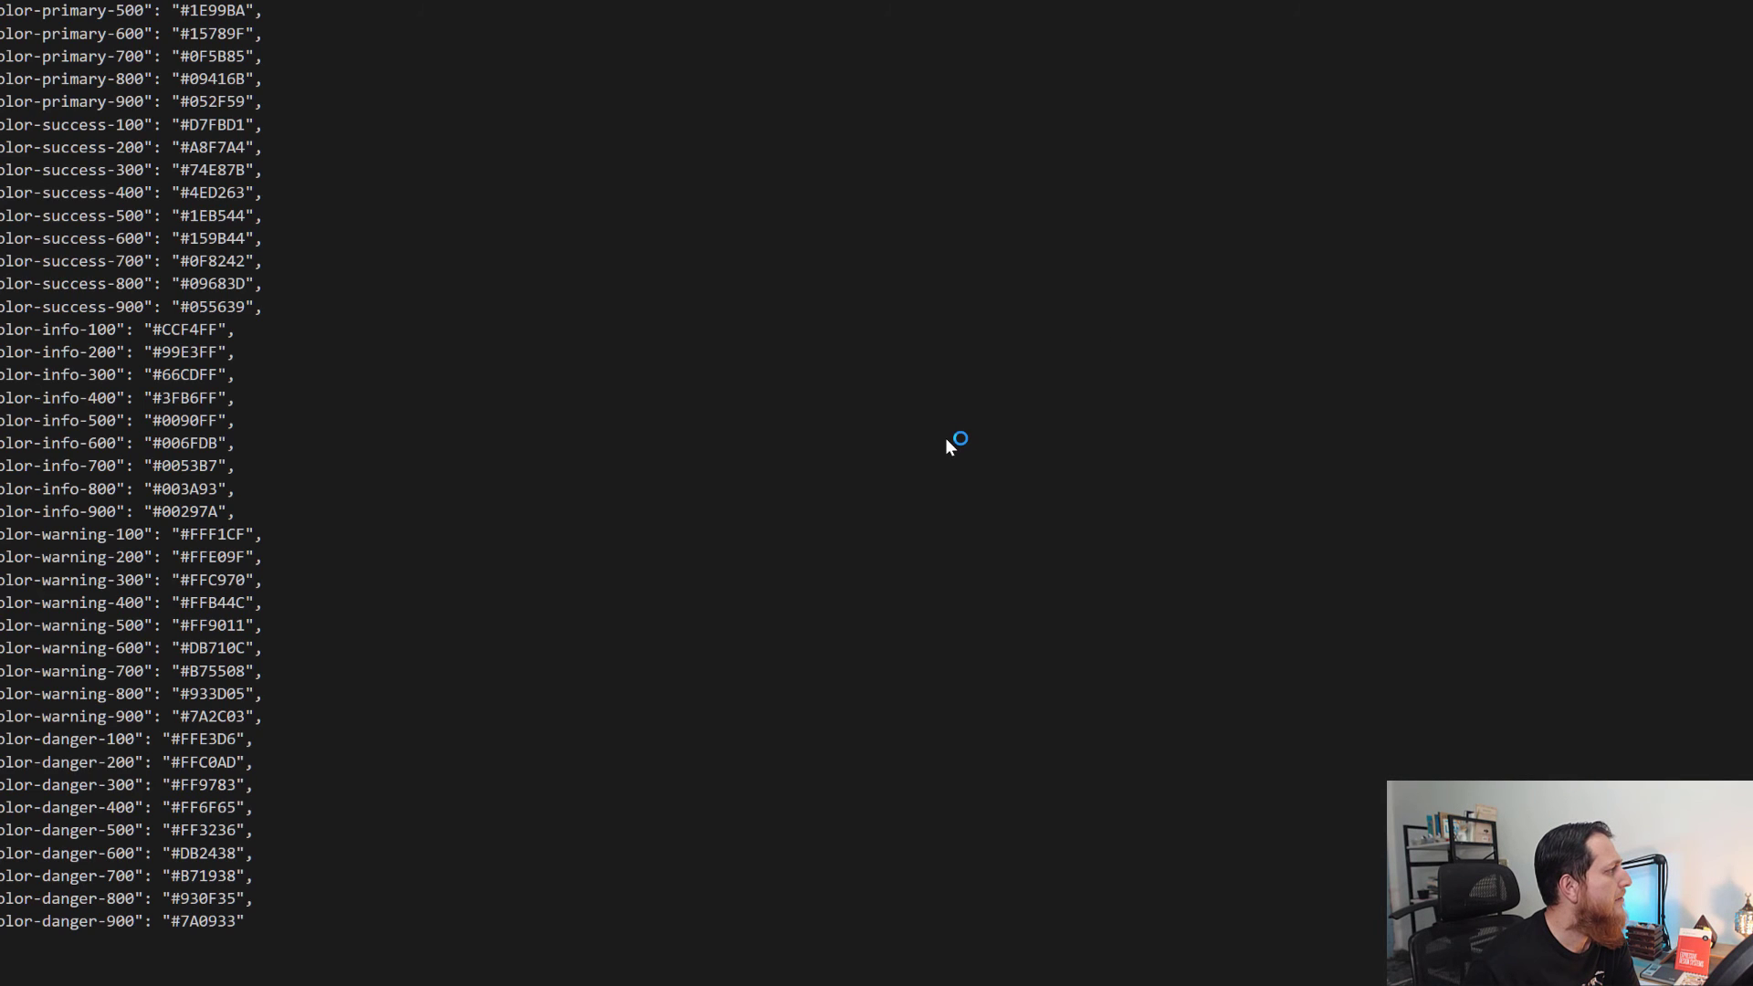
# - Stretch VS Code full-width, inspect the info and warning hex entries, then return to Firefox
pyautogui.click(80, 511)
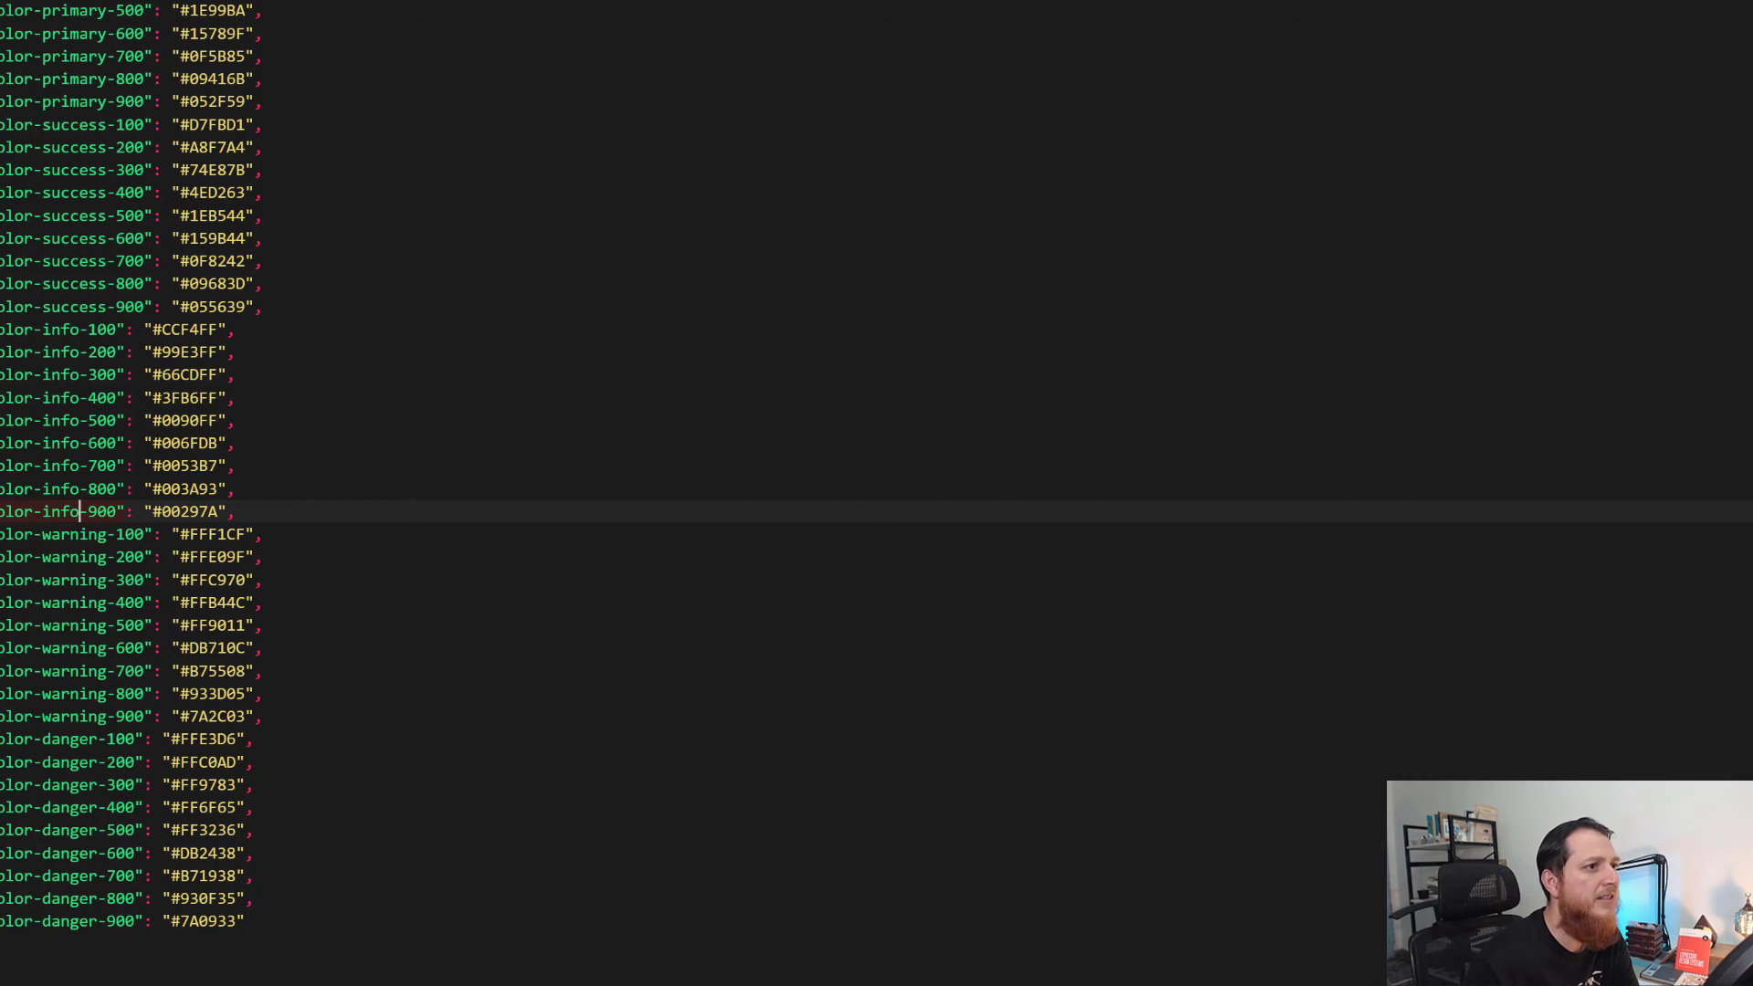
pyautogui.press('super+Left')
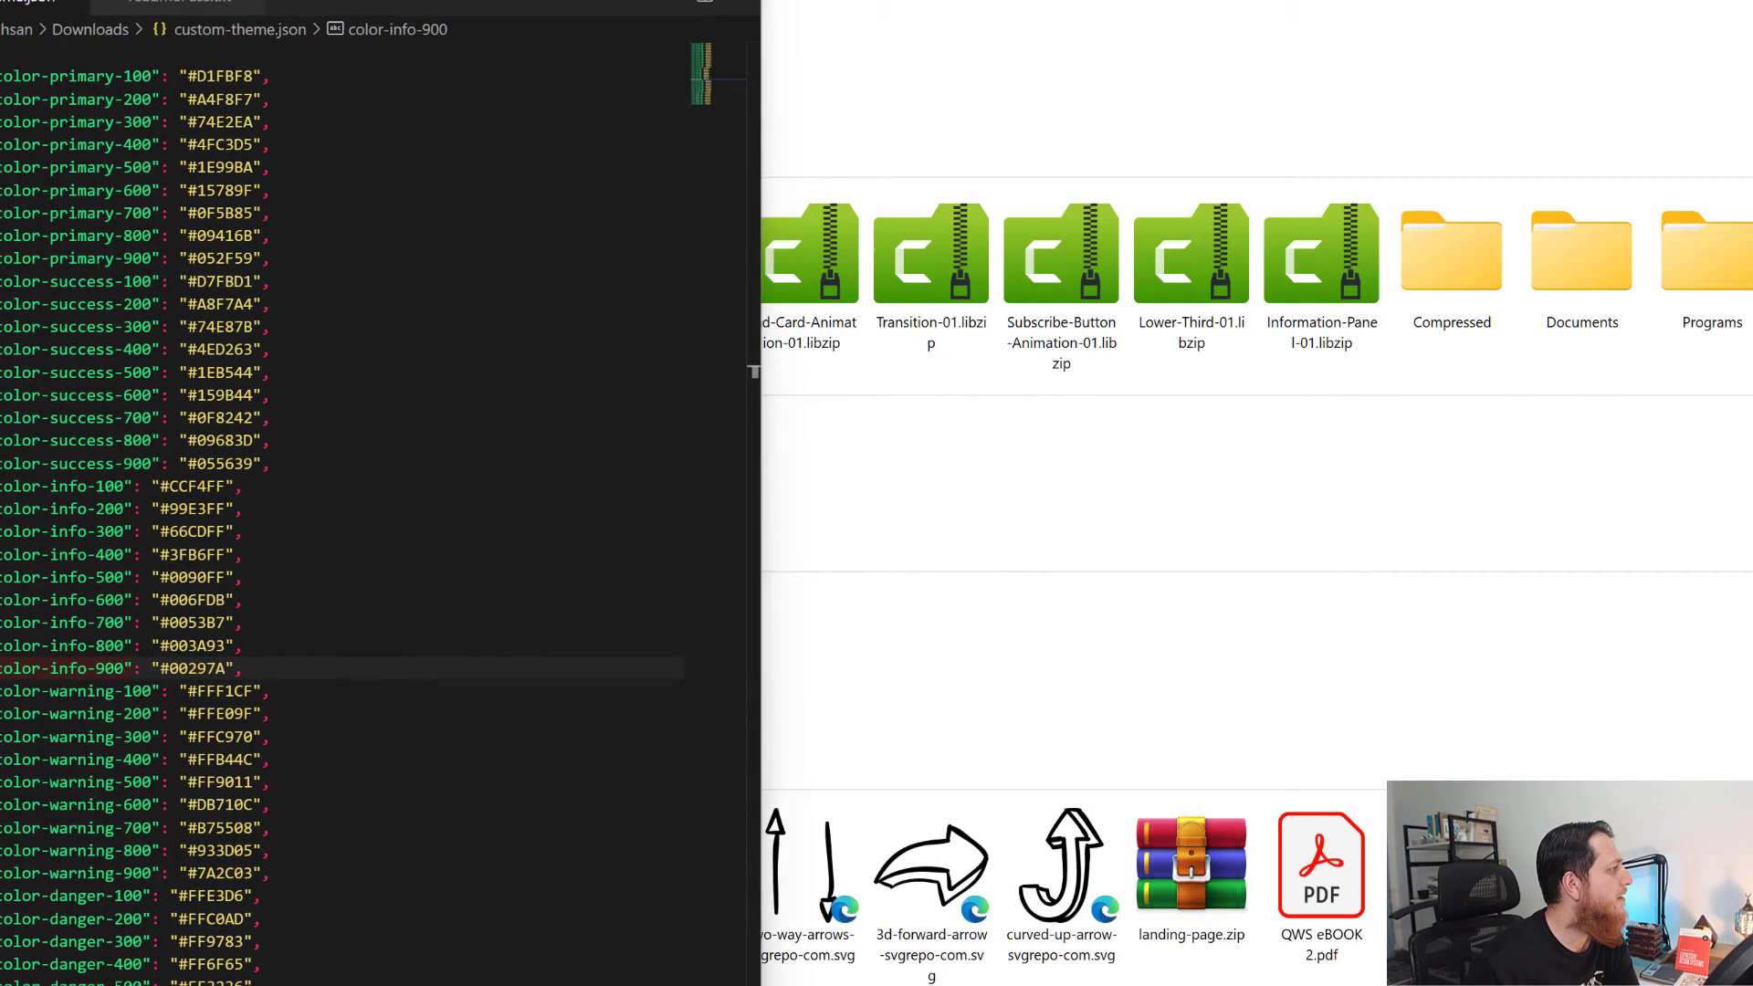
pyautogui.moveTo(754, 370); pyautogui.dragTo(810, 354)
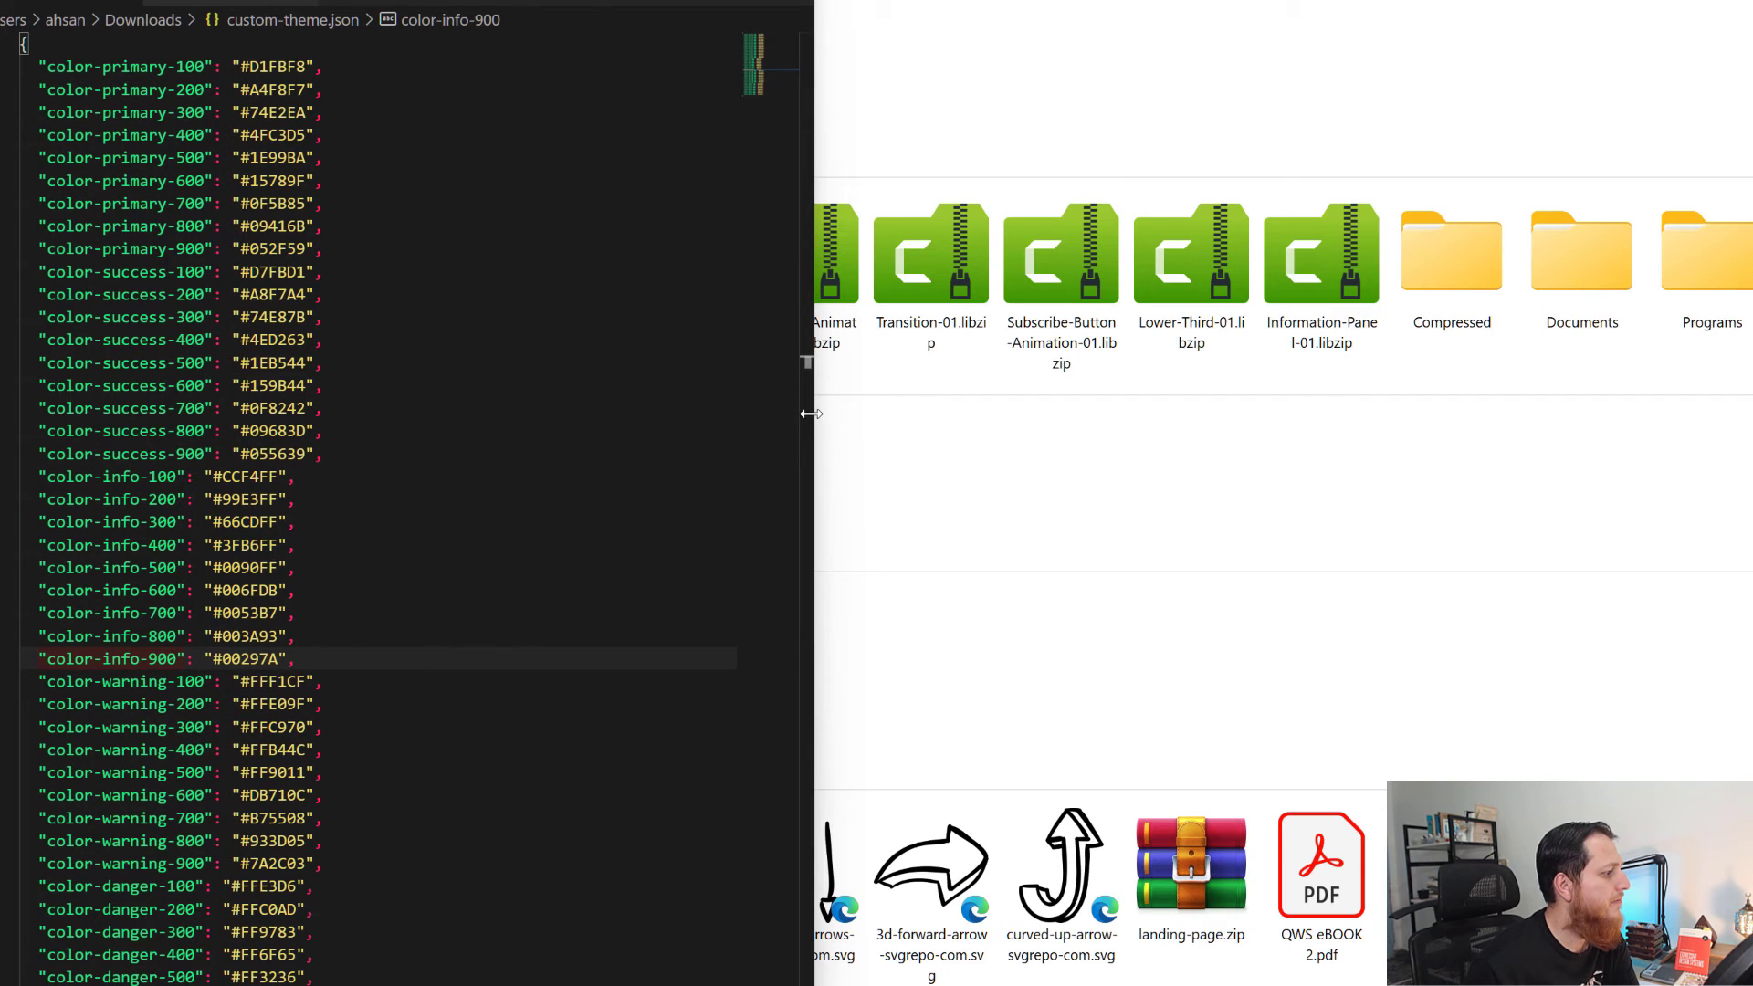
pyautogui.moveTo(811, 413); pyautogui.dragTo(1751, 415)
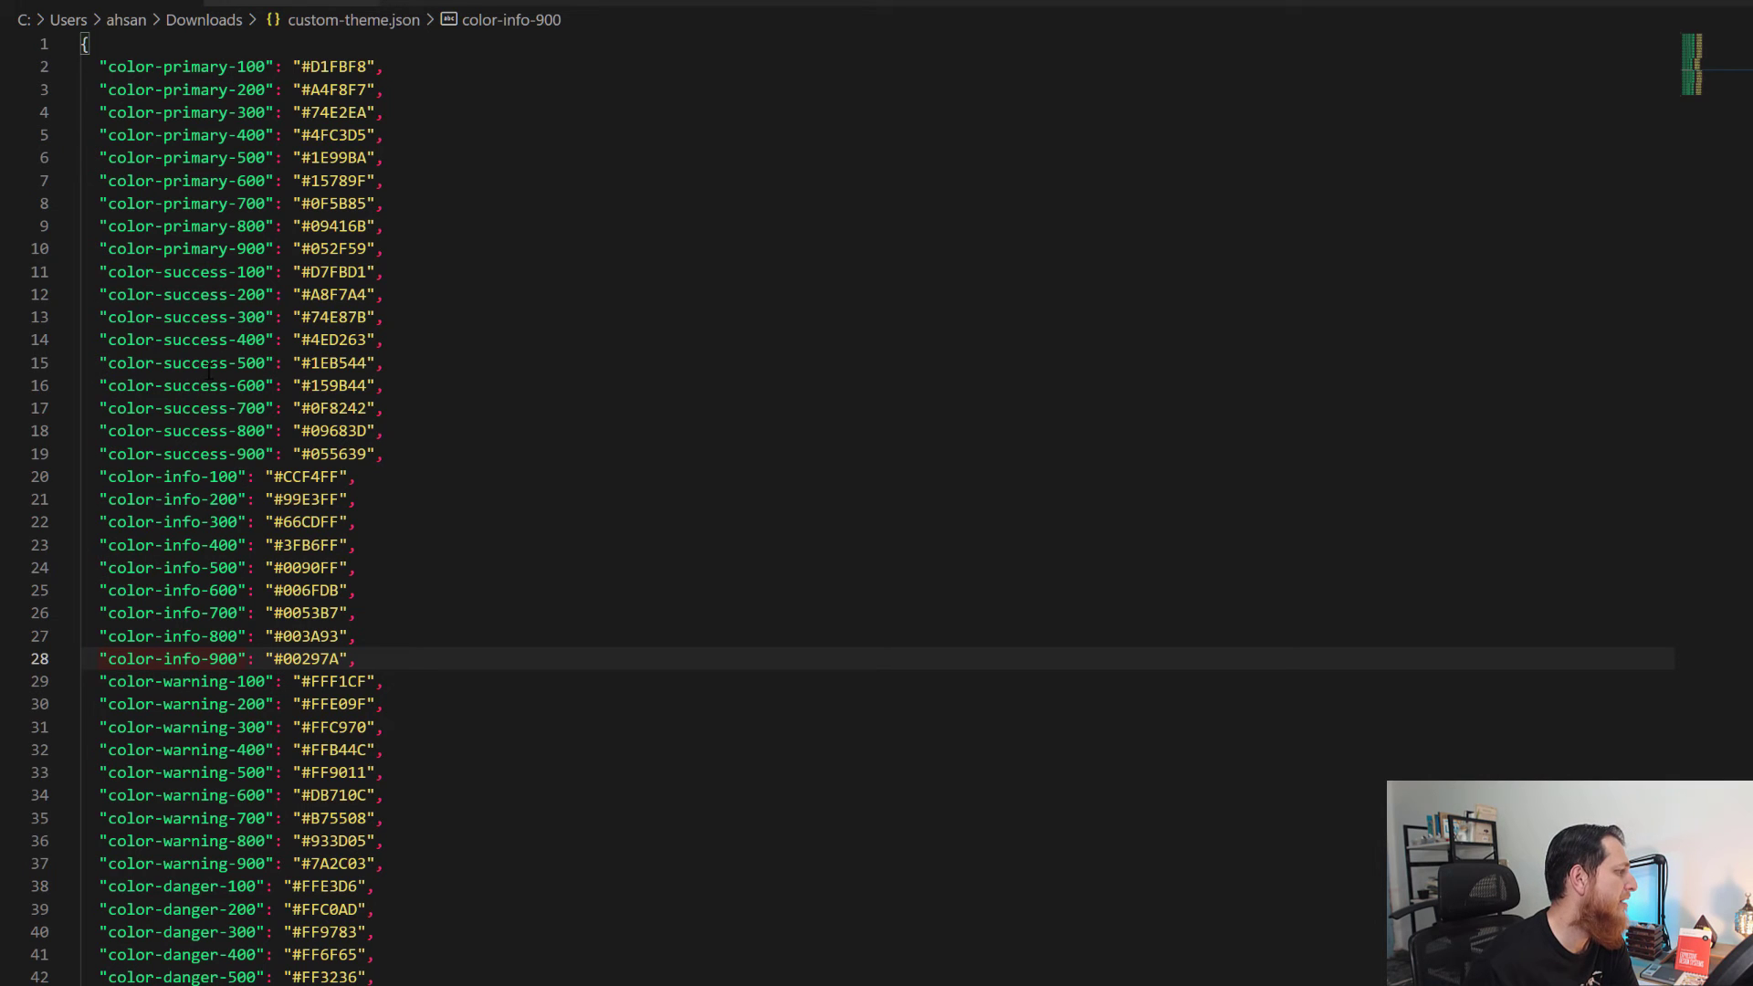
pyautogui.click(201, 477)
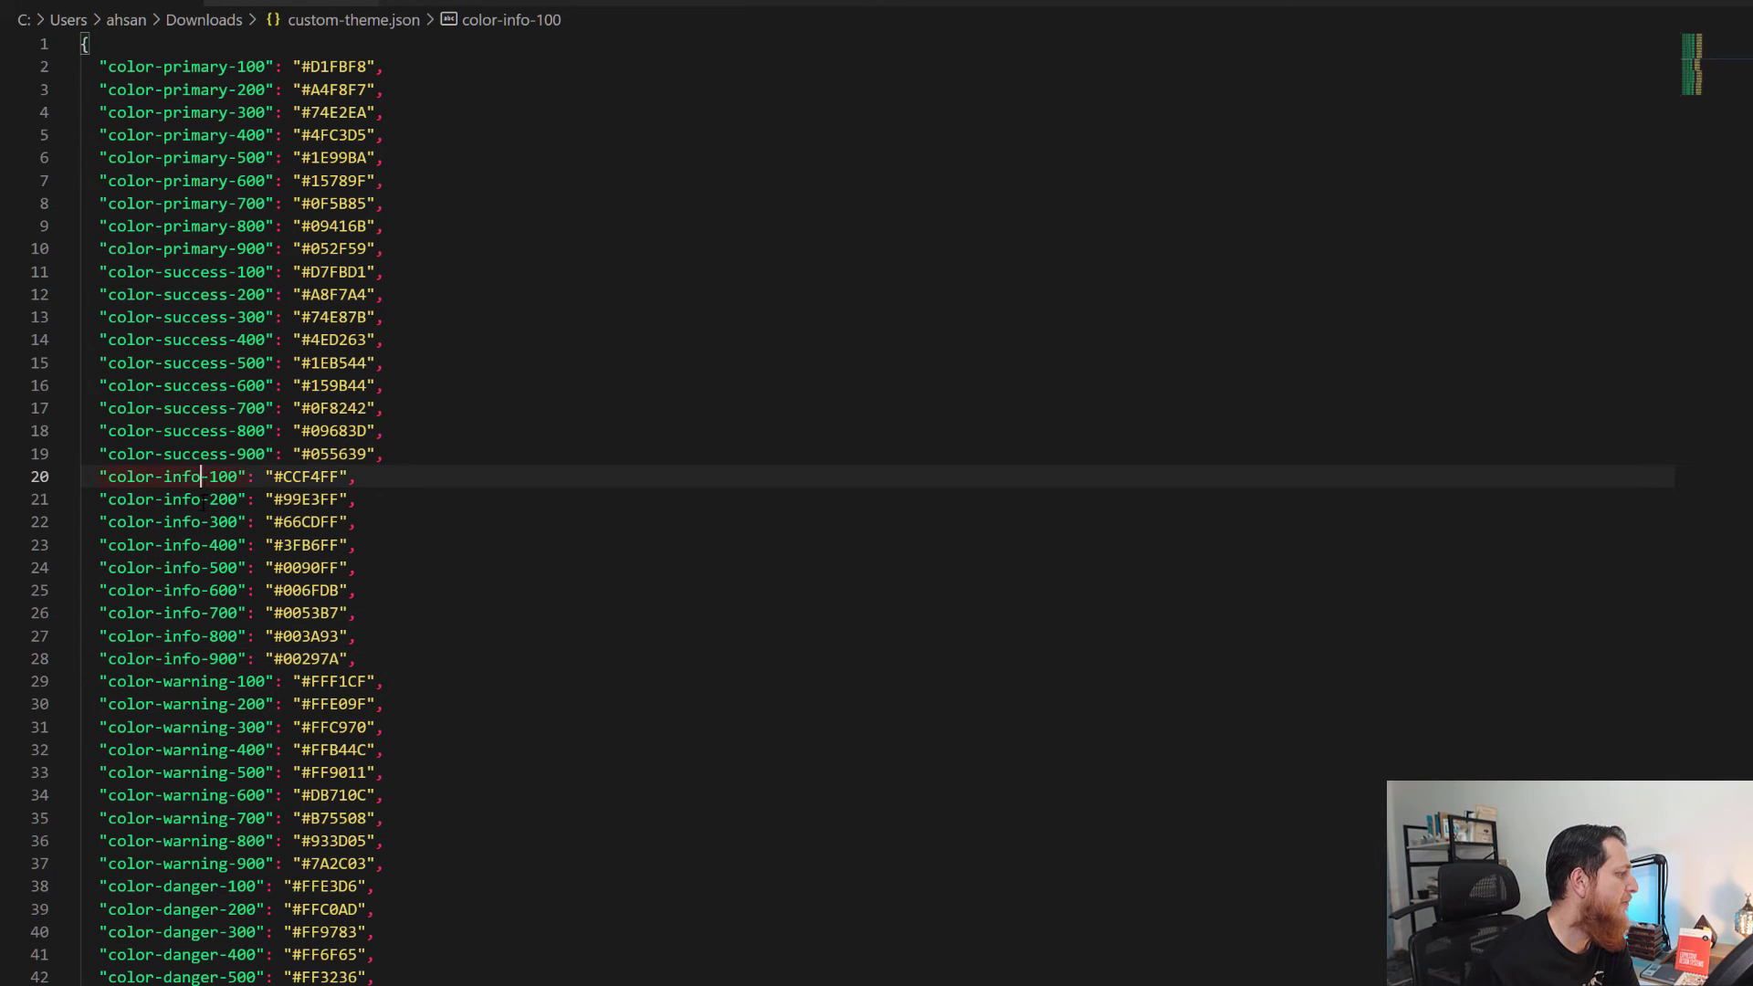
pyautogui.click(194, 683)
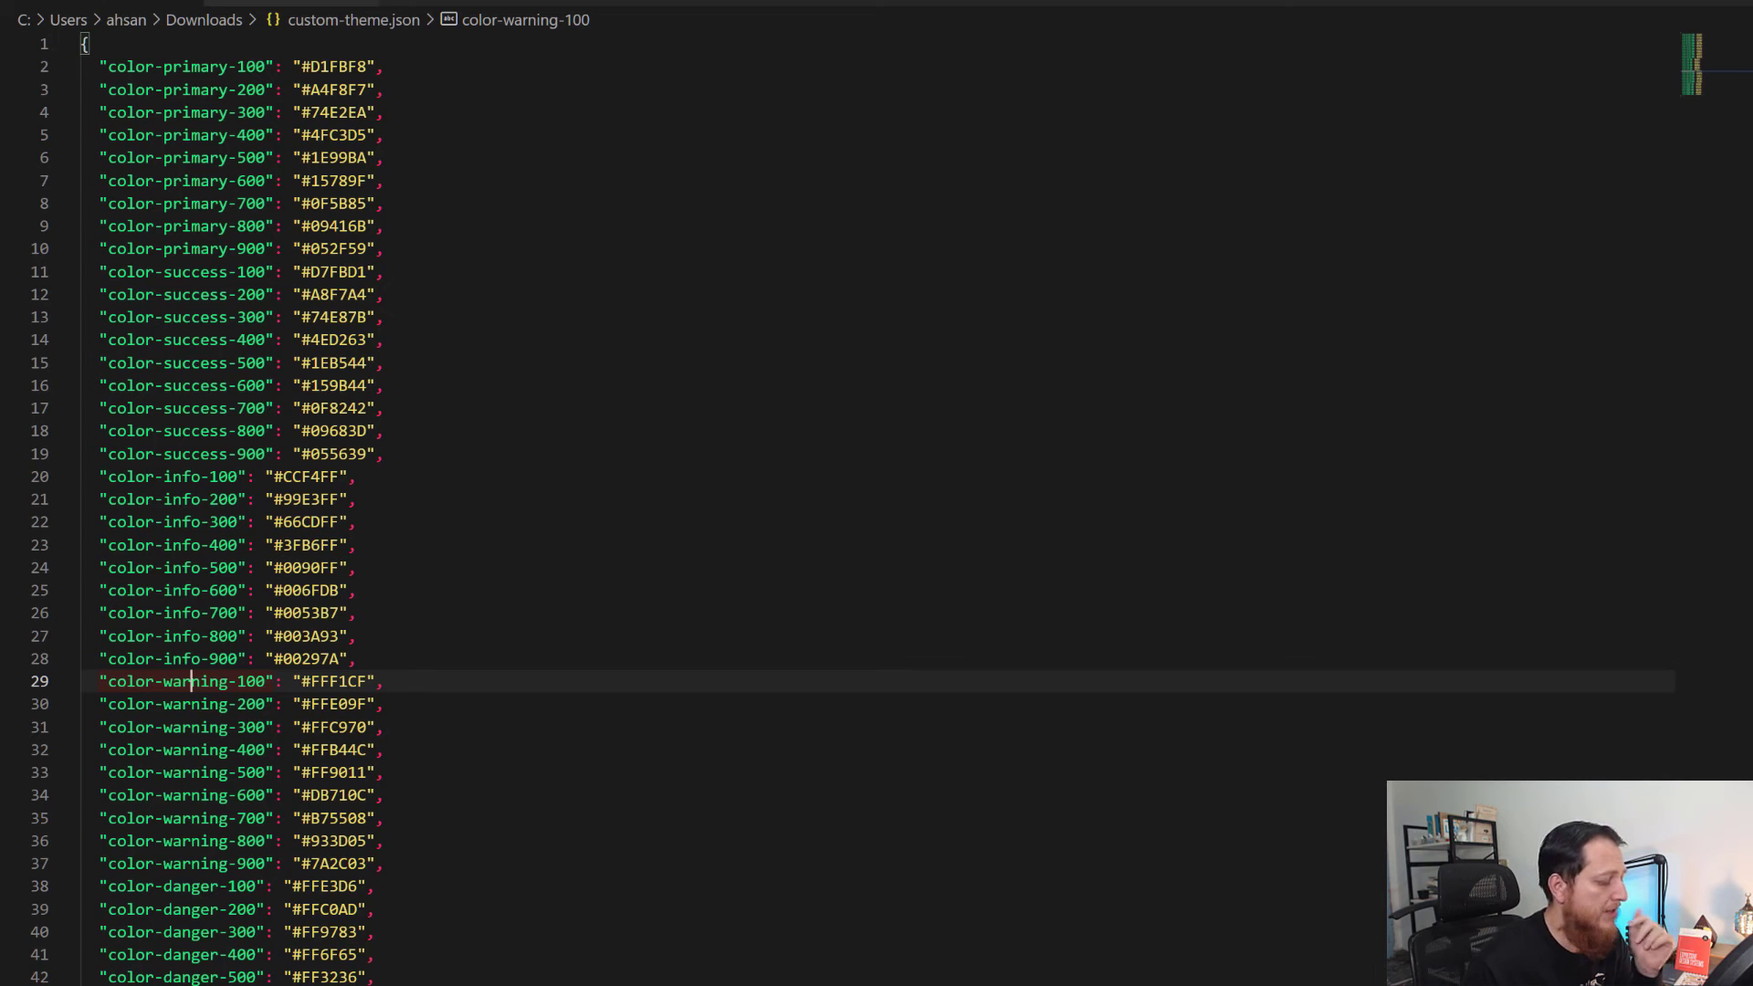
pyautogui.hotkey('alt', 'Tab')
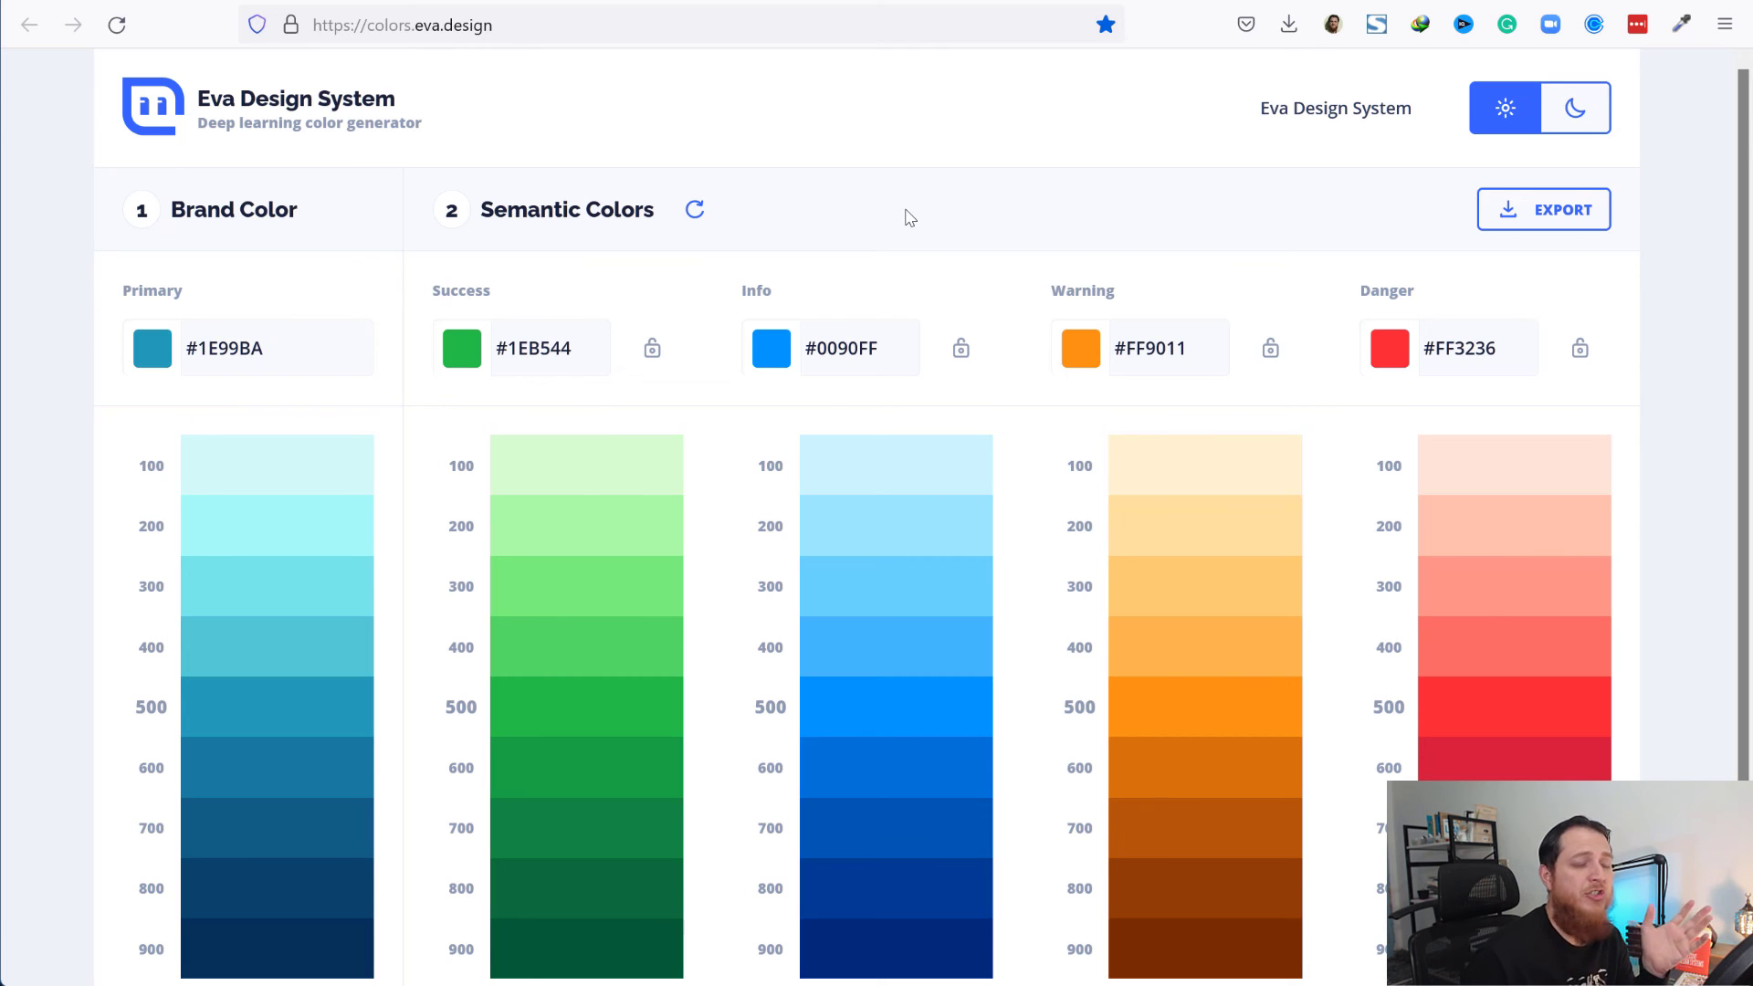
# - Turn on the generator's dark mode with the moon toggle in the header
pyautogui.click(1575, 108)
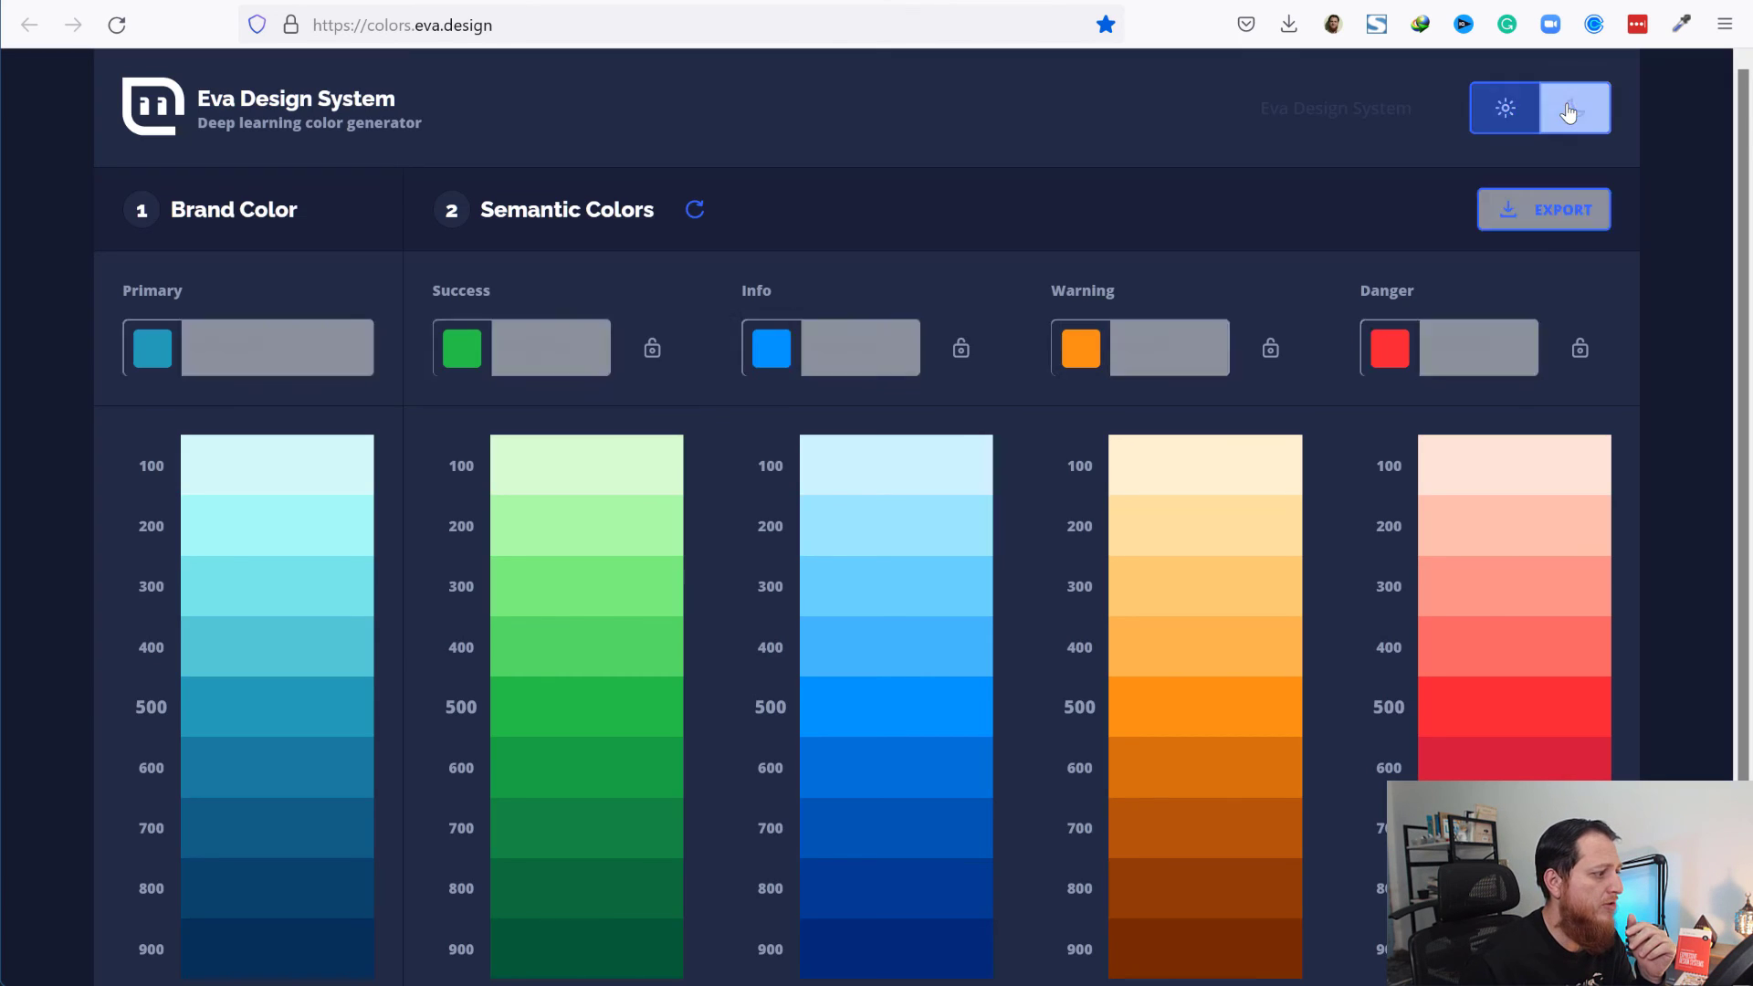